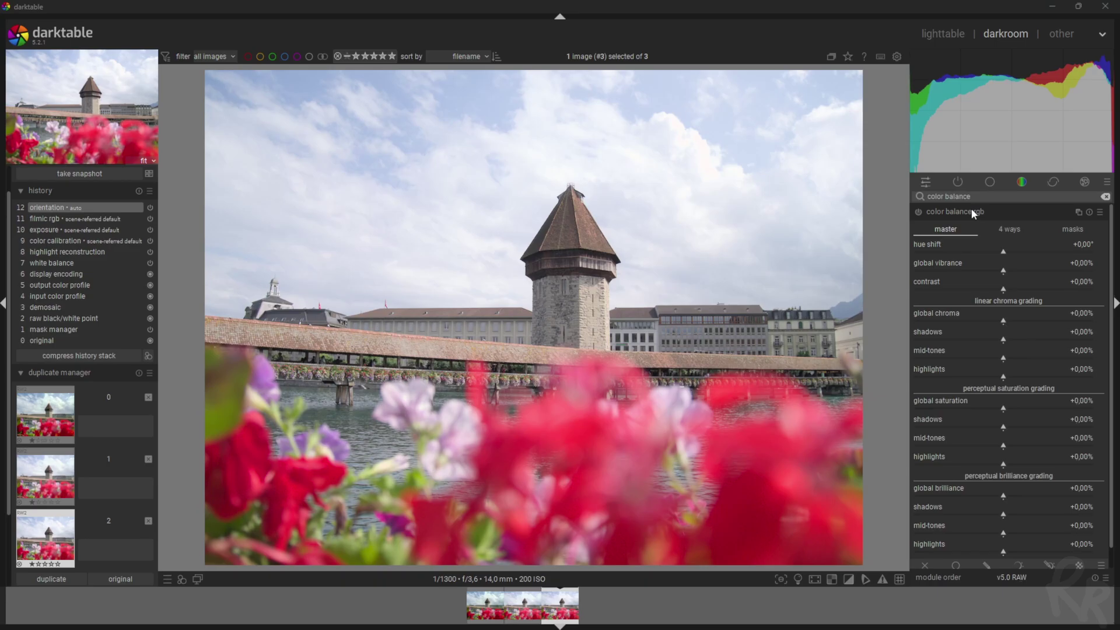
# Step: Search modules for 'color ba' and switch on color balance rgb at neutral settings
pyautogui.moveTo(972, 197); pyautogui.dragTo(866, 190)
pyautogui.write('color ba')
pyautogui.click(918, 214)
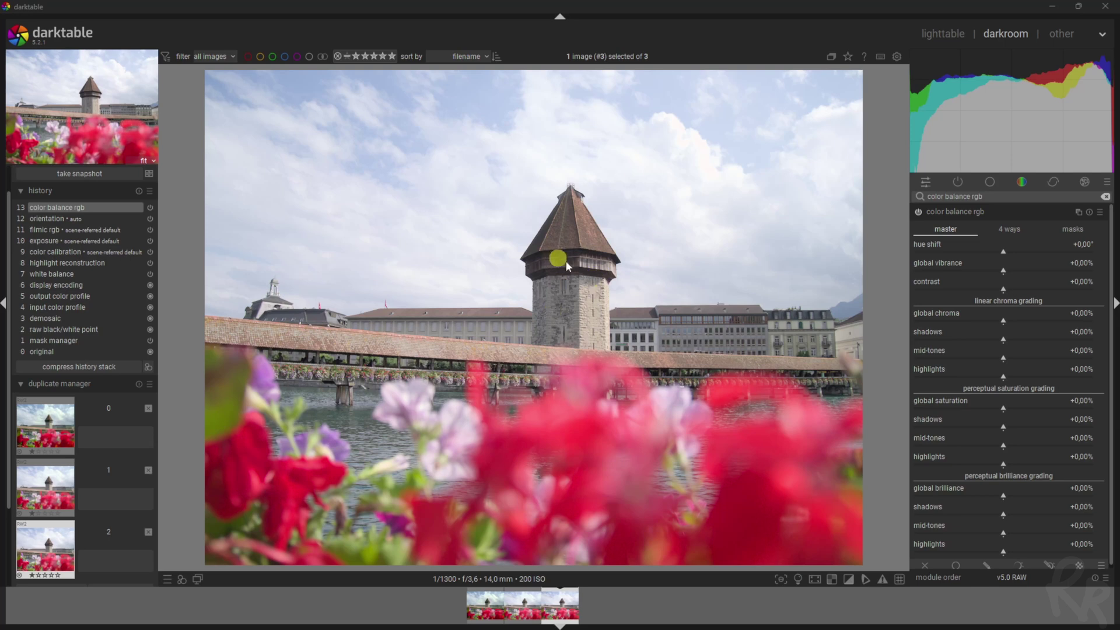
# Step: Raise contrast to +14,94% and global brilliance to +9,74%, toggling the module to compare
pyautogui.moveTo(1009, 297); pyautogui.dragTo(1032, 297)
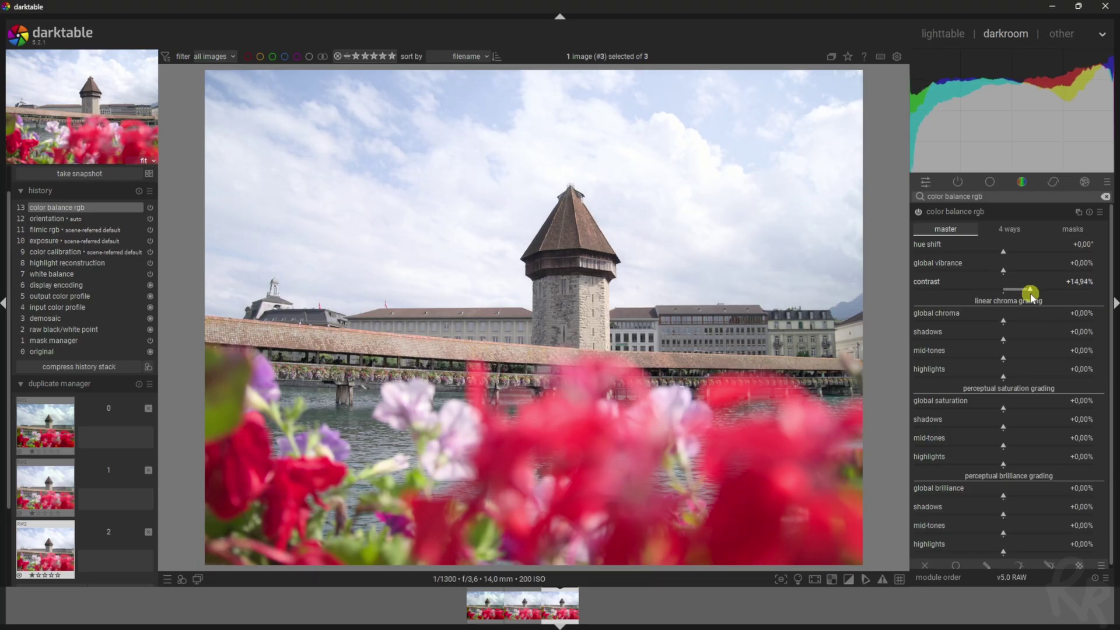
pyautogui.scroll(-1, 1115, 271)
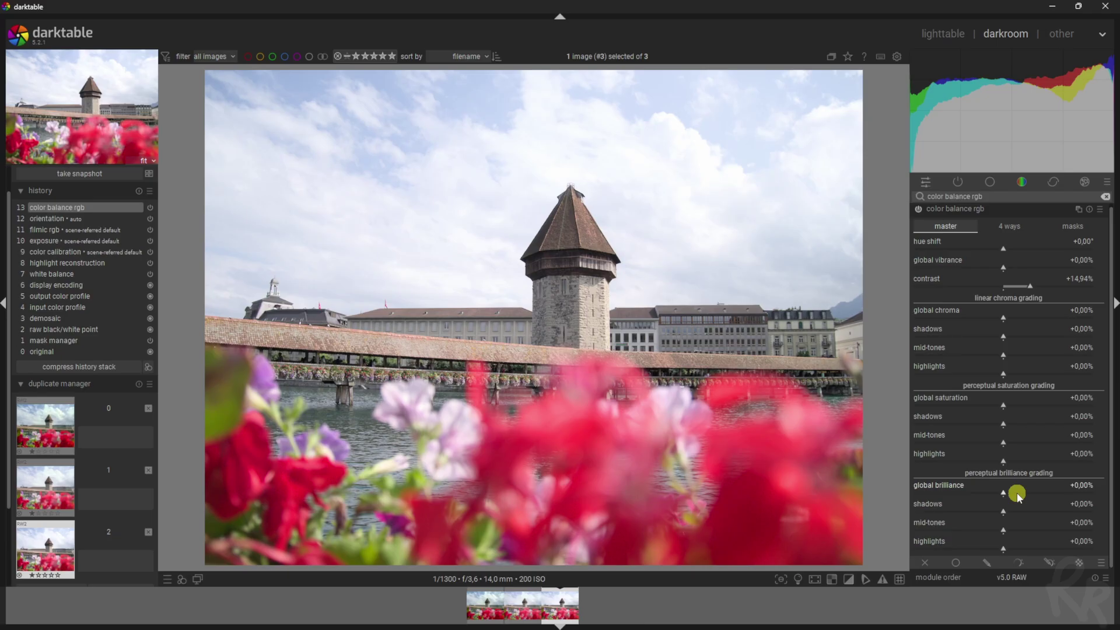
pyautogui.moveTo(1018, 496)
pyautogui.mouseDown()
pyautogui.moveTo(1067, 496)
pyautogui.moveTo(910, 492)
pyautogui.moveTo(1010, 492)
pyautogui.mouseUp()
pyautogui.click(918, 209)
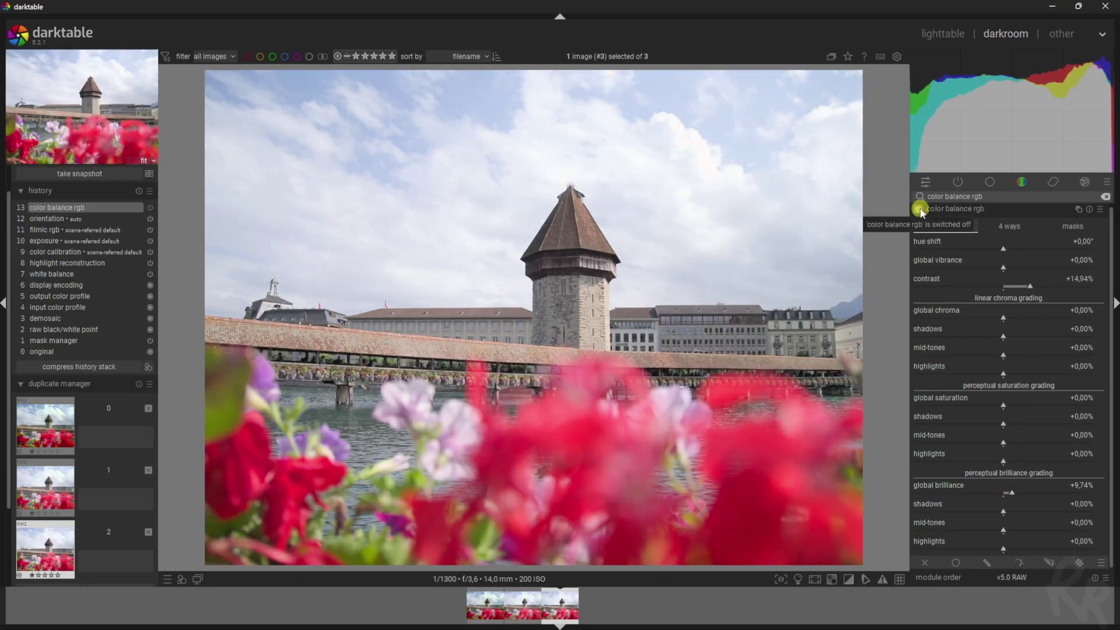
pyautogui.click(919, 209)
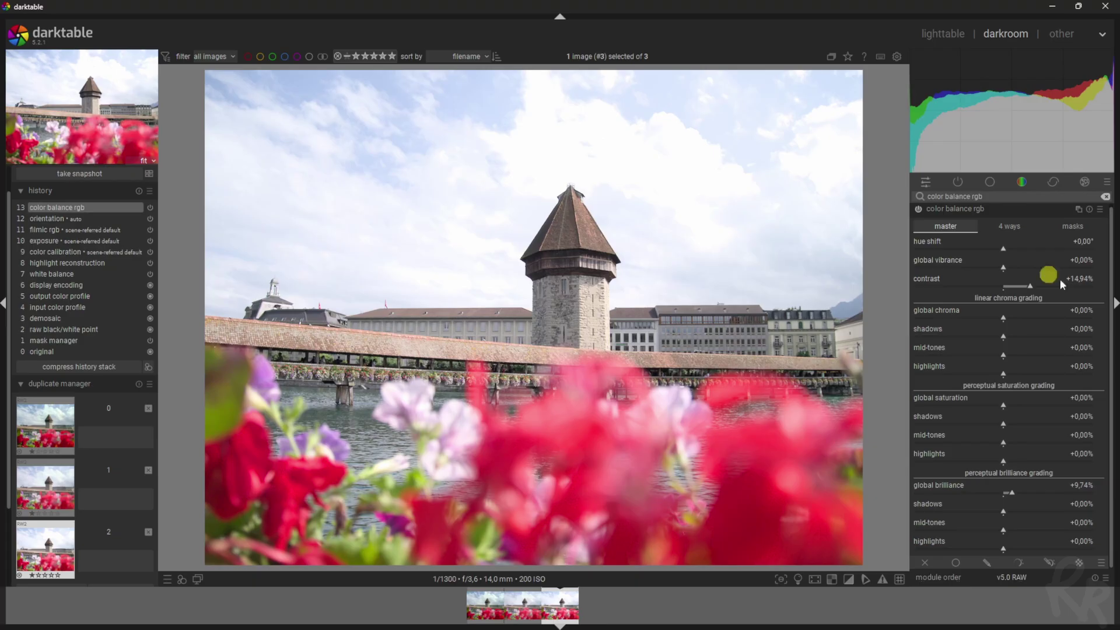
# Step: Add a second, default color balance rgb instance
pyautogui.click(1078, 210)
pyautogui.click(1044, 223)
pyautogui.click(1005, 266)
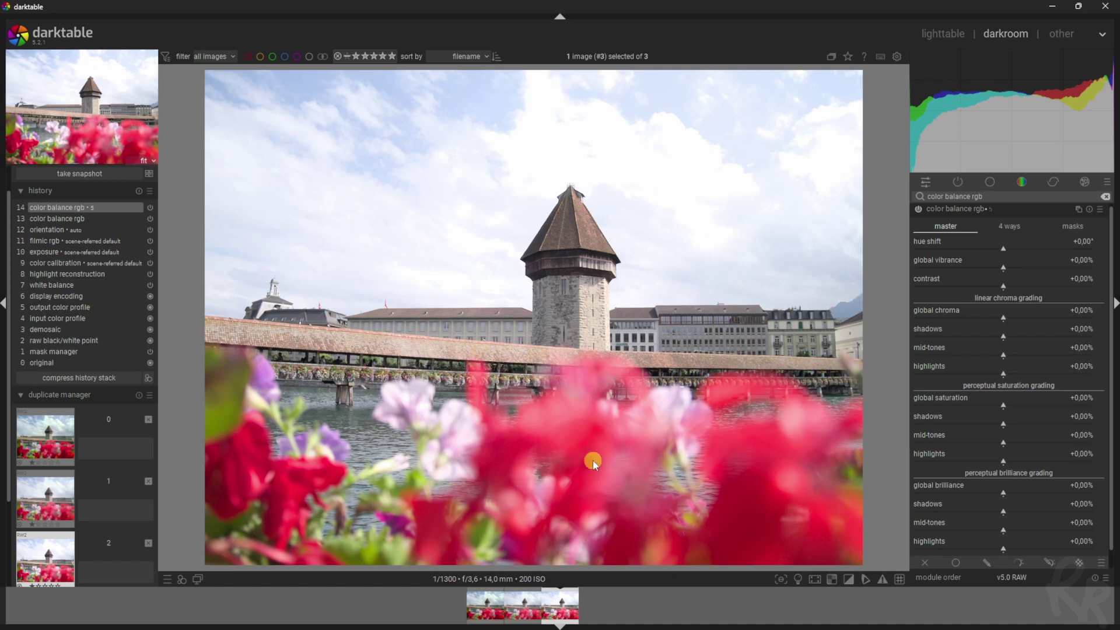
# Step: Sample the contrast gray fulcrum on the masks tab, then return to the master settings
pyautogui.click(1072, 225)
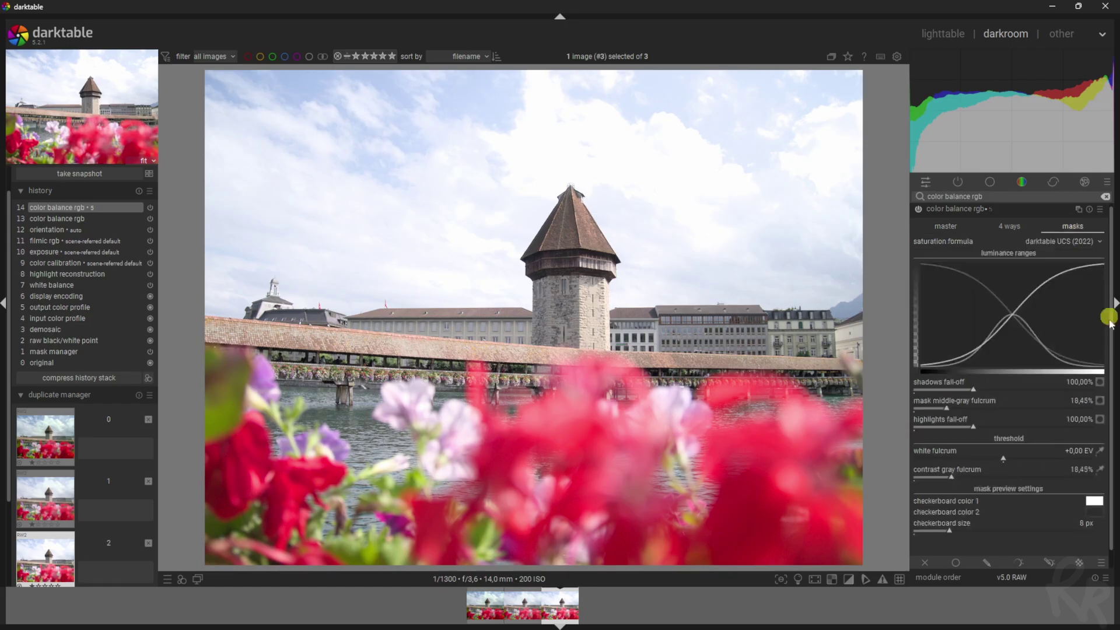
pyautogui.click(1099, 470)
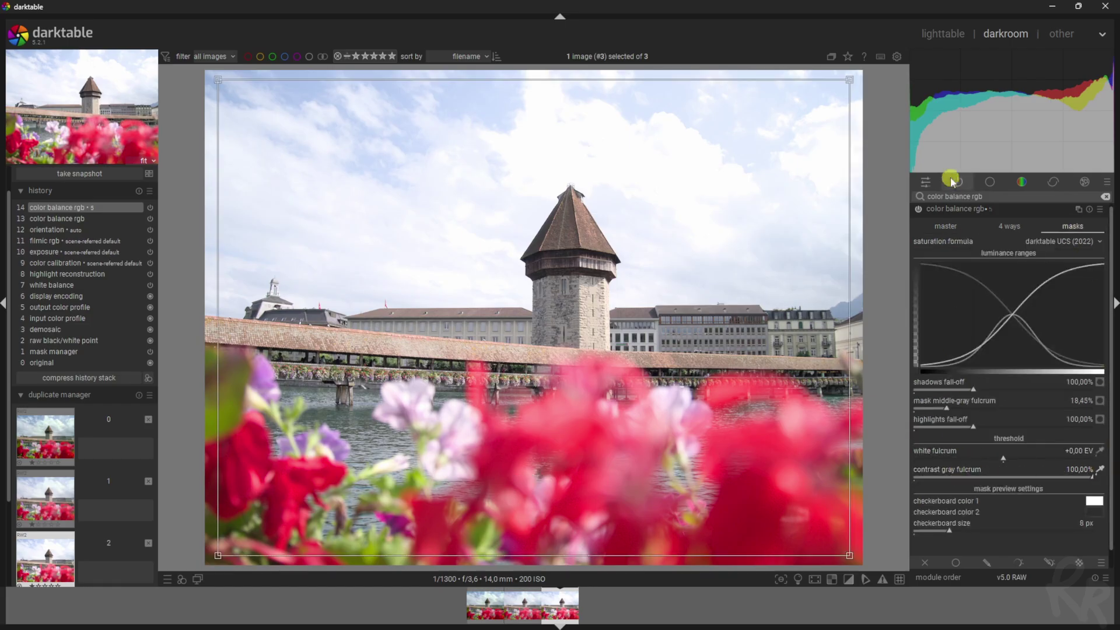
pyautogui.click(945, 226)
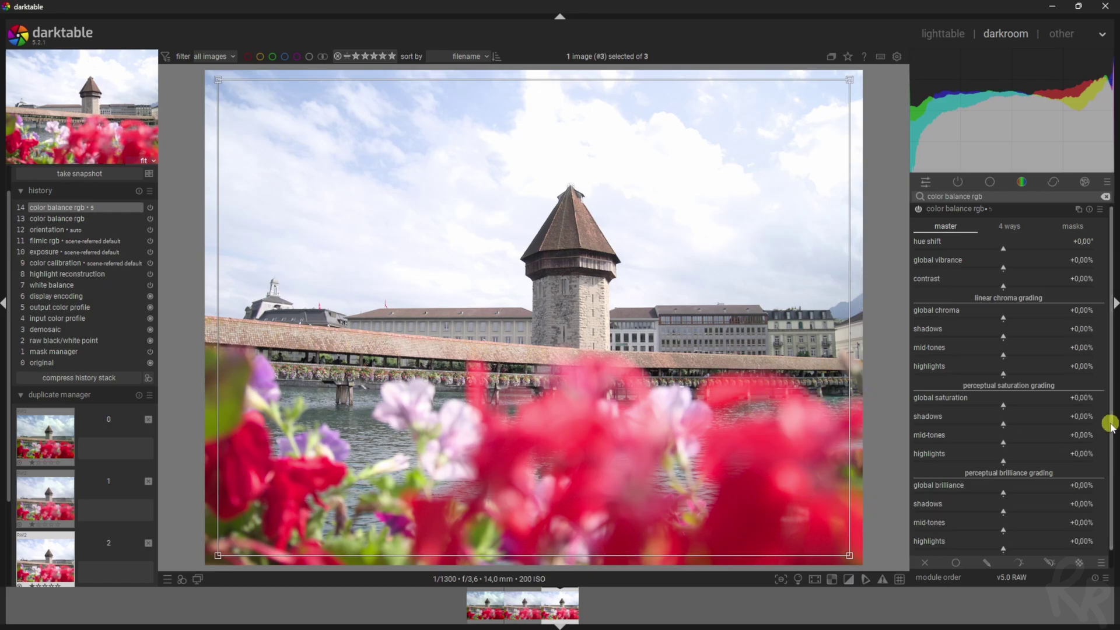
pyautogui.scroll(-1, 1108, 438)
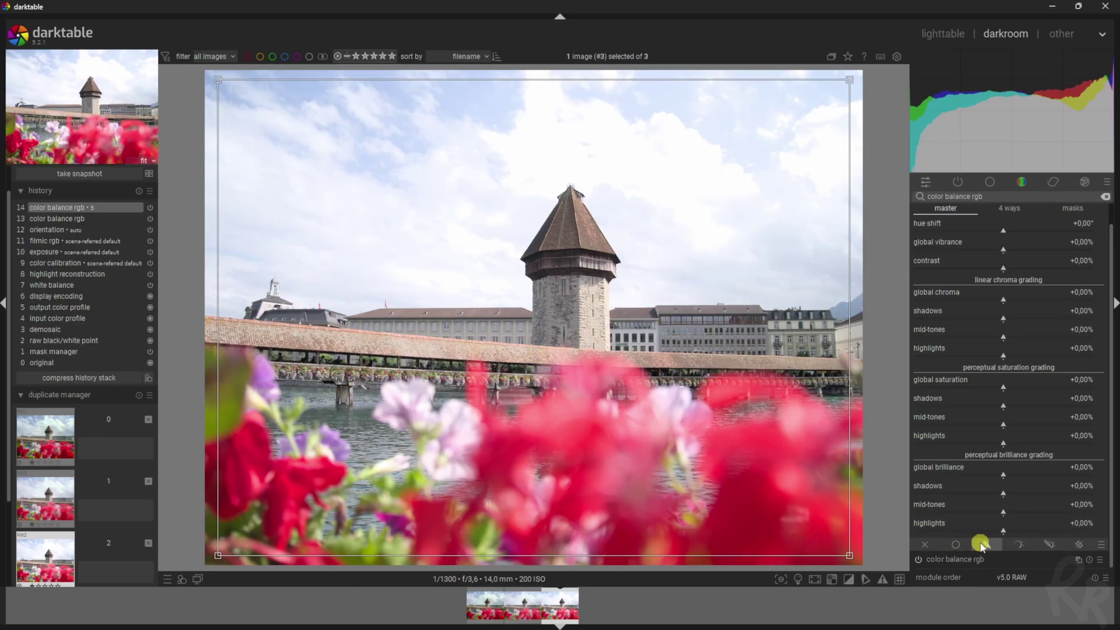
# Step: Enable drawn & parametric masking for the new instance and choose the path shape
pyautogui.click(1052, 545)
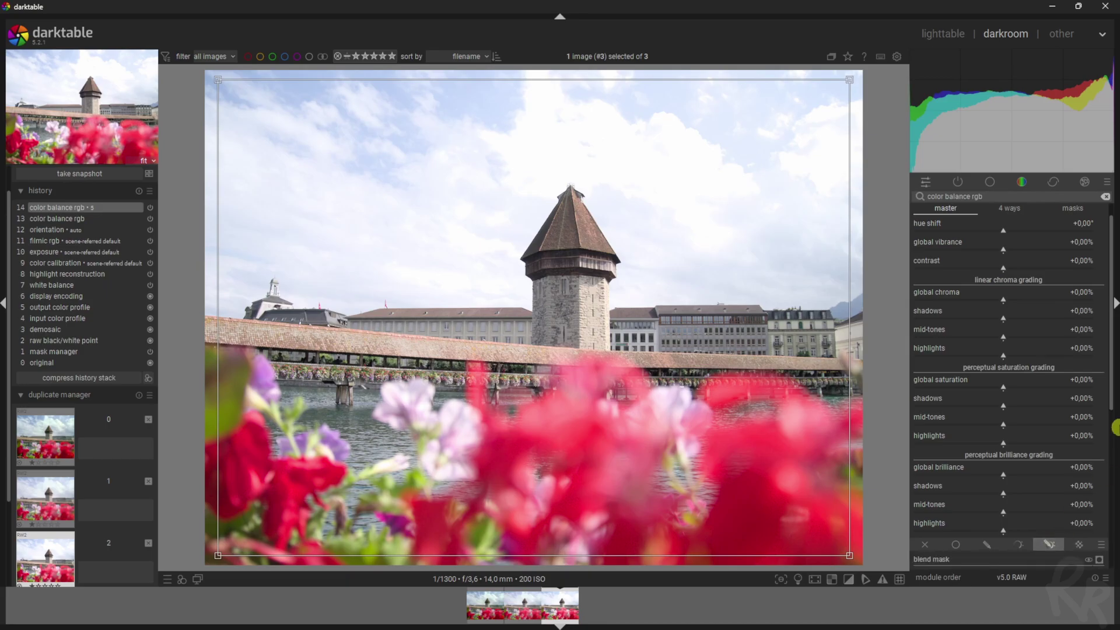
pyautogui.moveTo(1112, 395); pyautogui.dragTo(1111, 512)
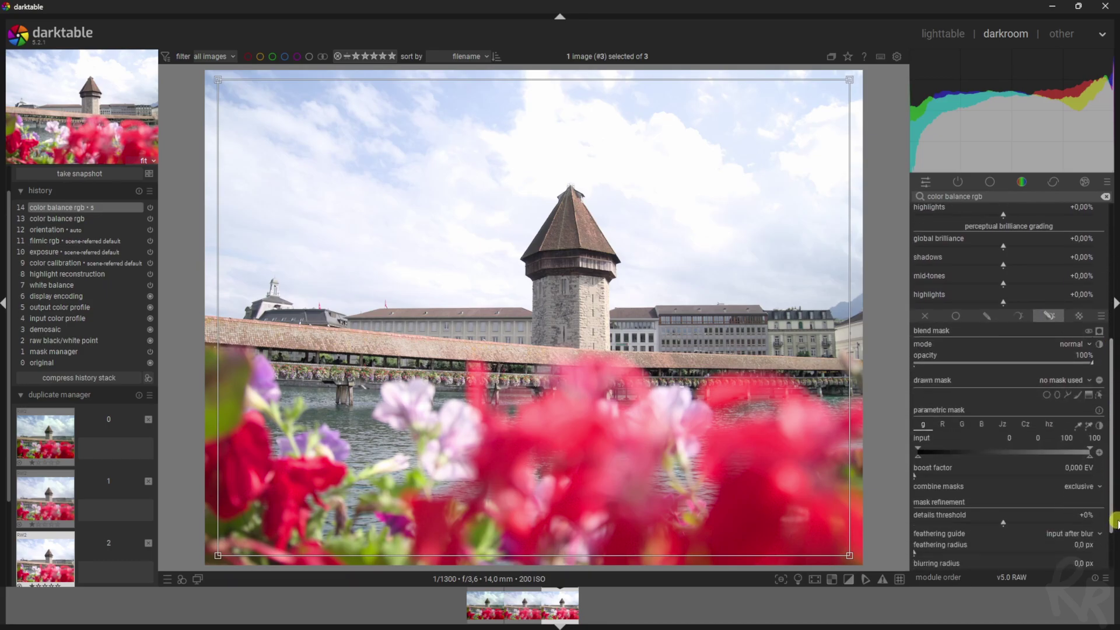
pyautogui.click(1091, 396)
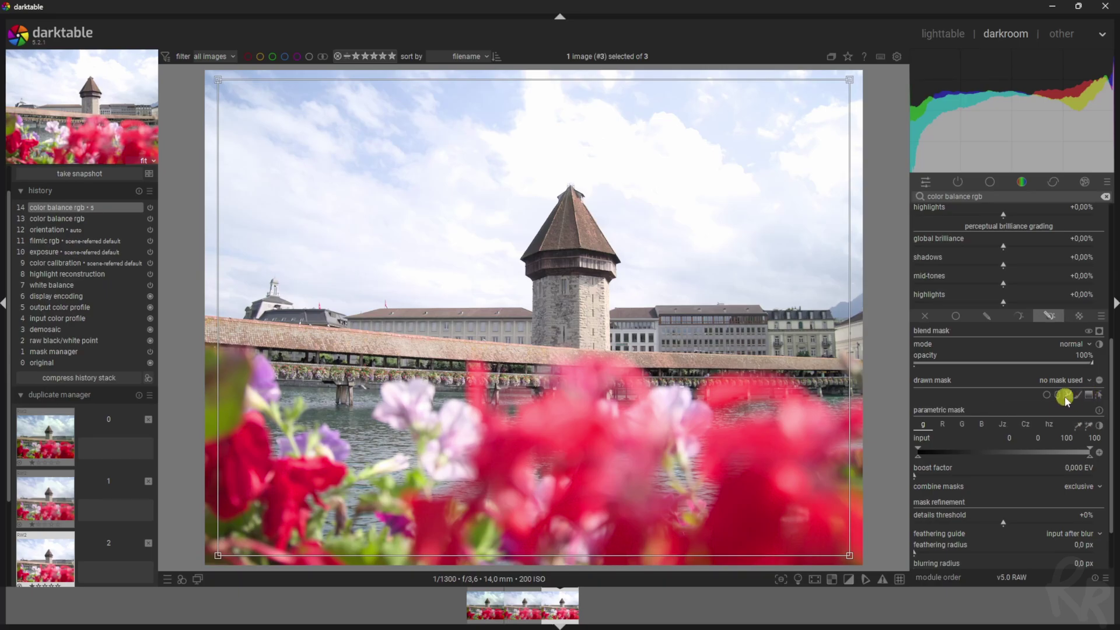
pyautogui.click(1068, 395)
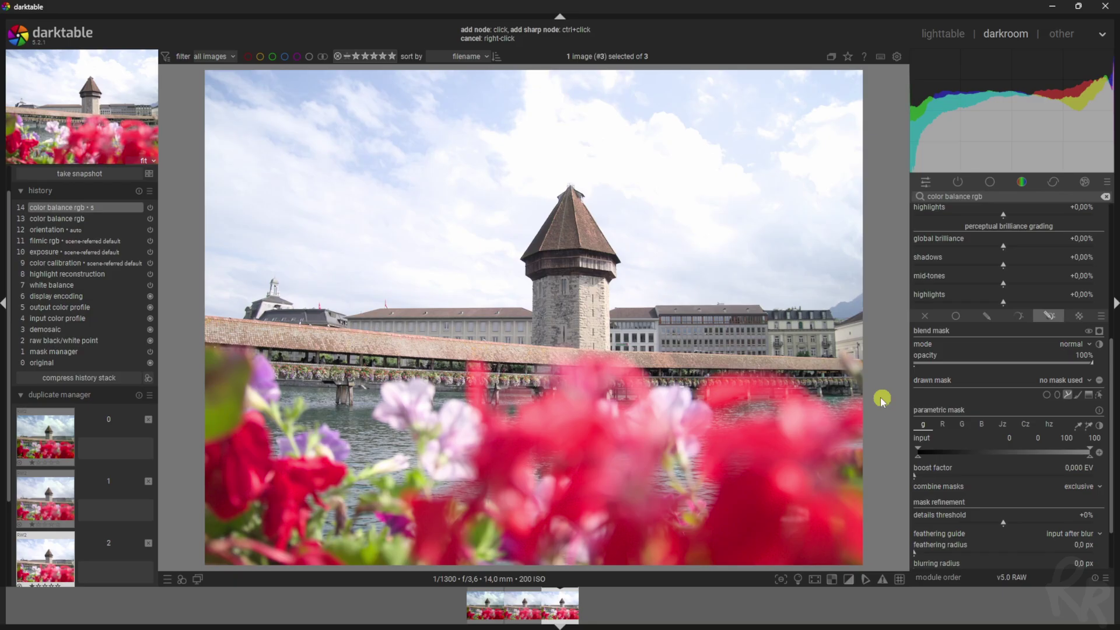
# Step: Outline the foreground flowers with a closed path from the right edge to the lower left
pyautogui.click(805, 379)
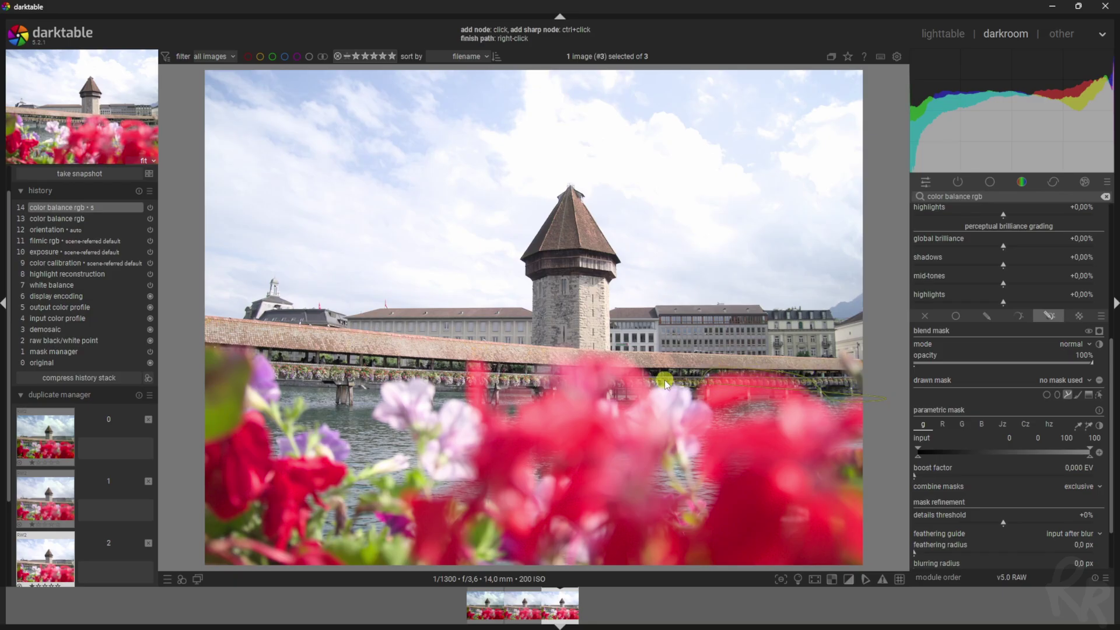
pyautogui.click(649, 369)
pyautogui.click(600, 352)
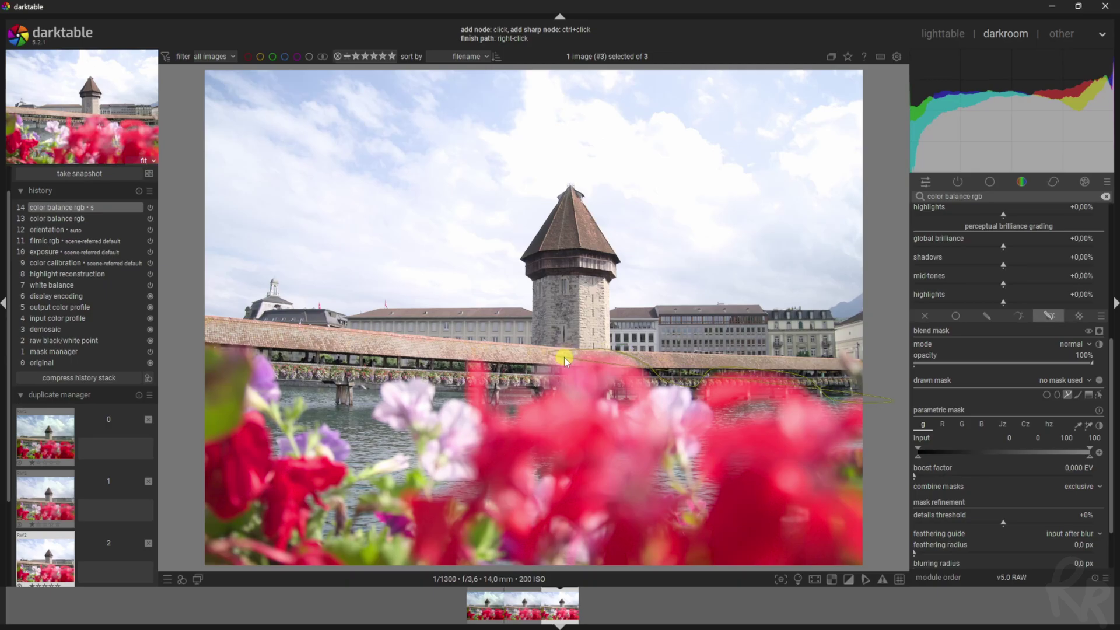
pyautogui.click(496, 386)
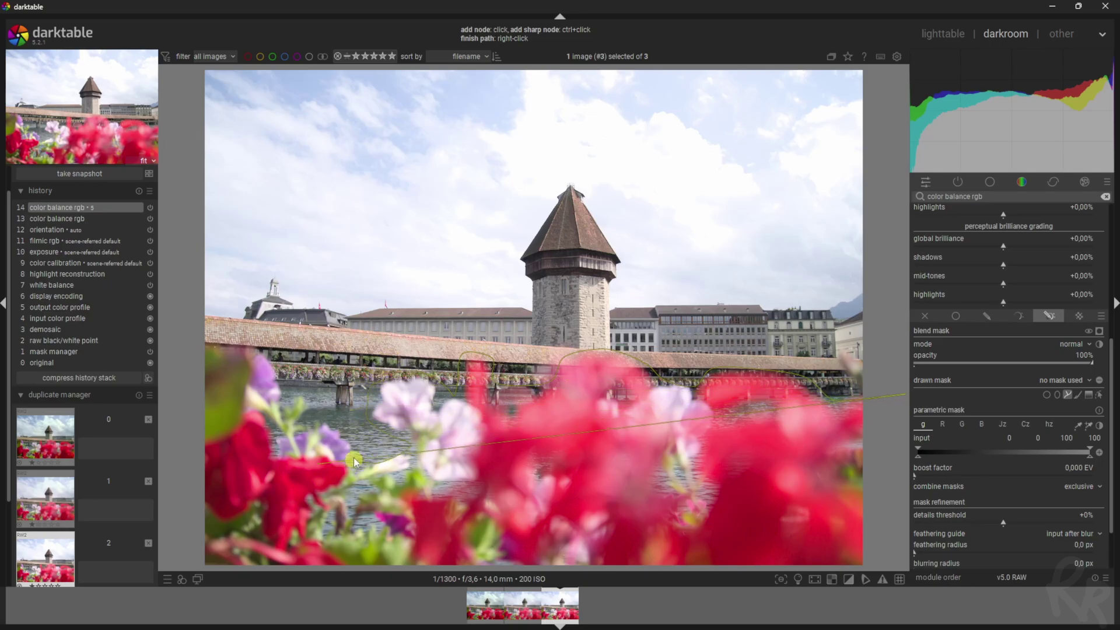
pyautogui.click(330, 423)
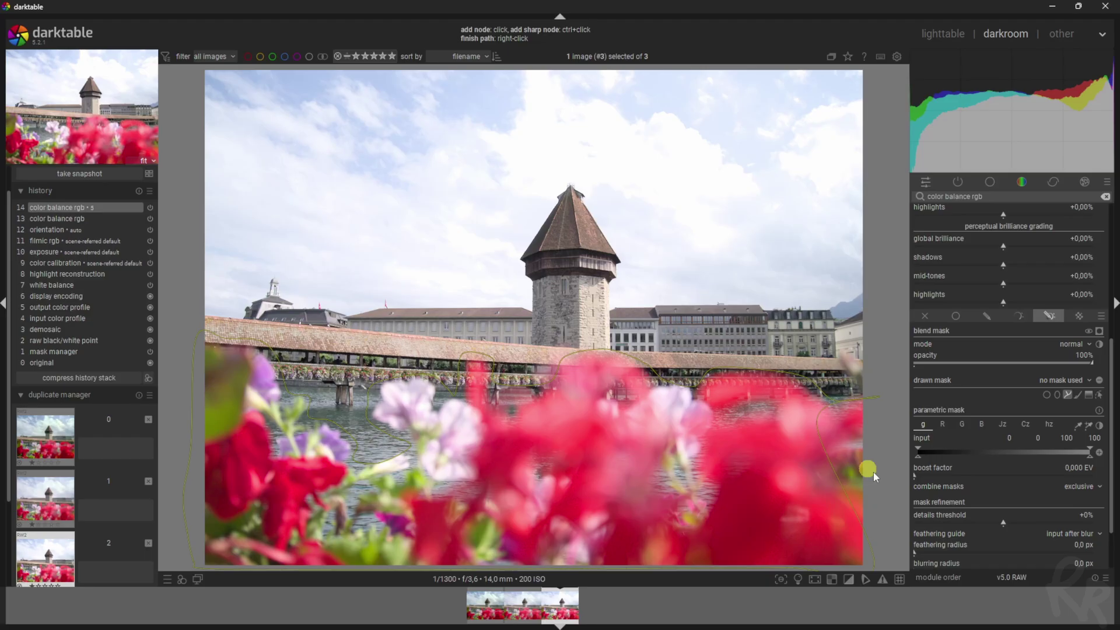
pyautogui.rightClick(874, 442)
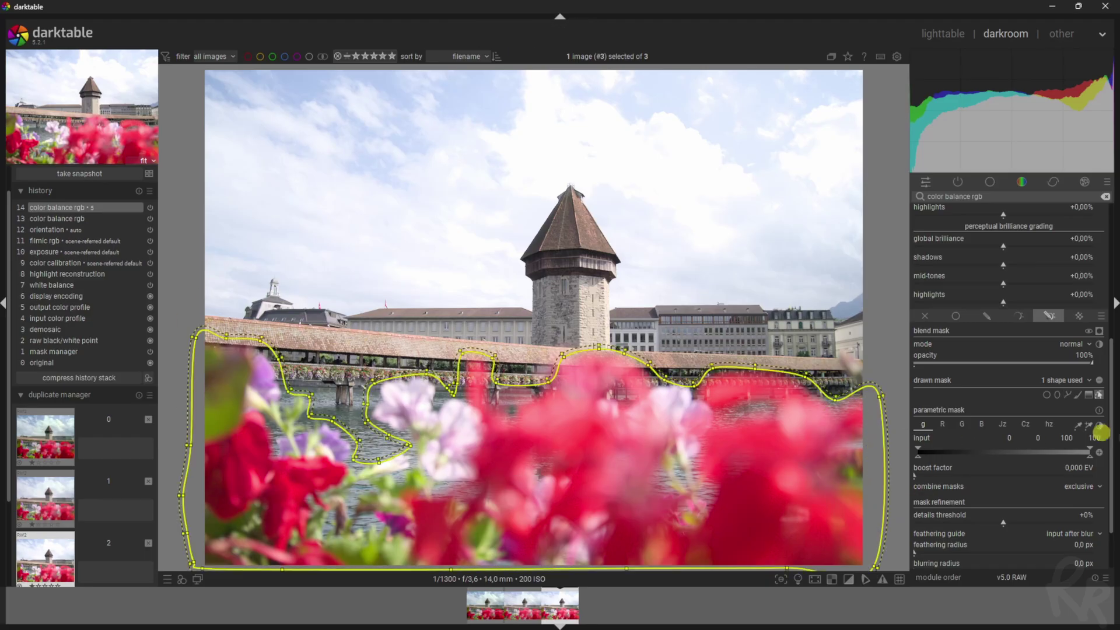
# Step: Show the mask overlay, then adjust feathering, reset mask opacity and raise mask contrast
pyautogui.scroll(2, 1111, 406)
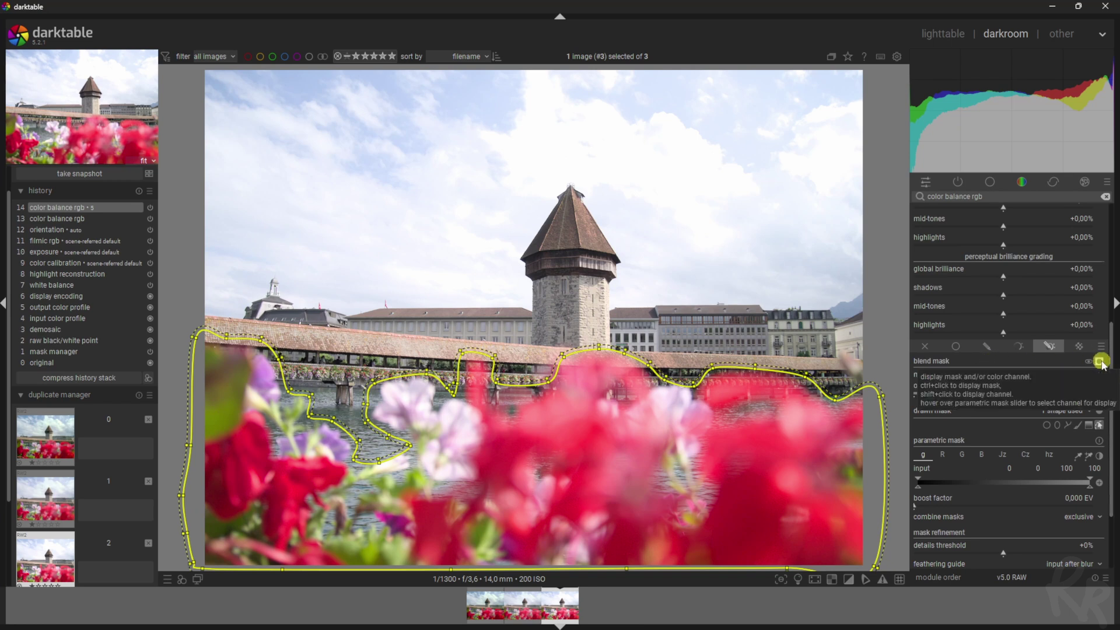
pyautogui.click(1100, 362)
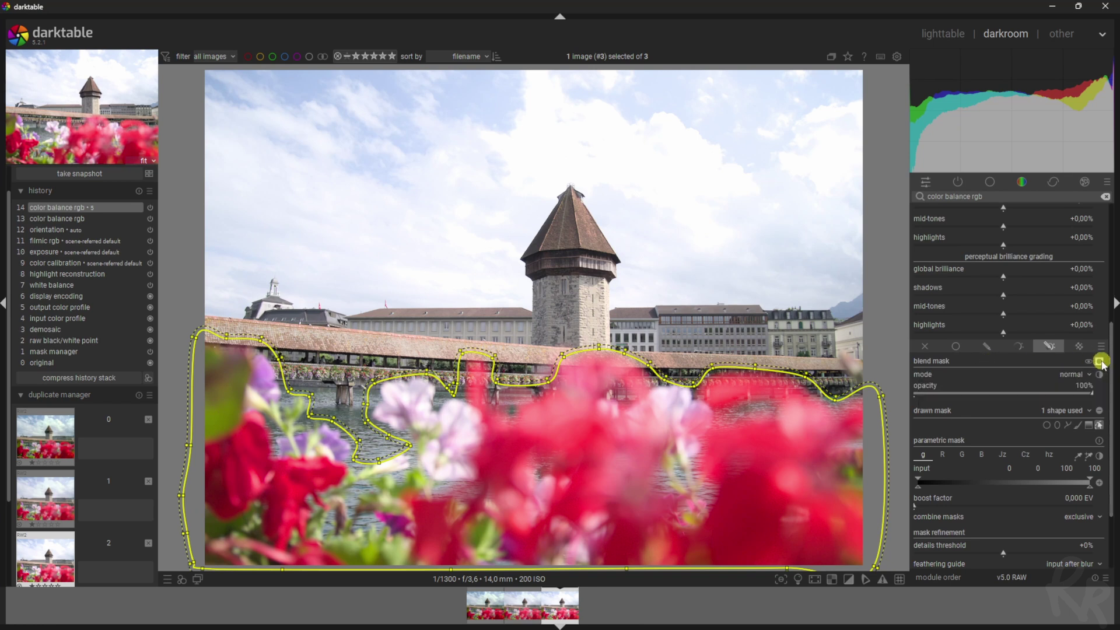
pyautogui.scroll(-3, 1114, 406)
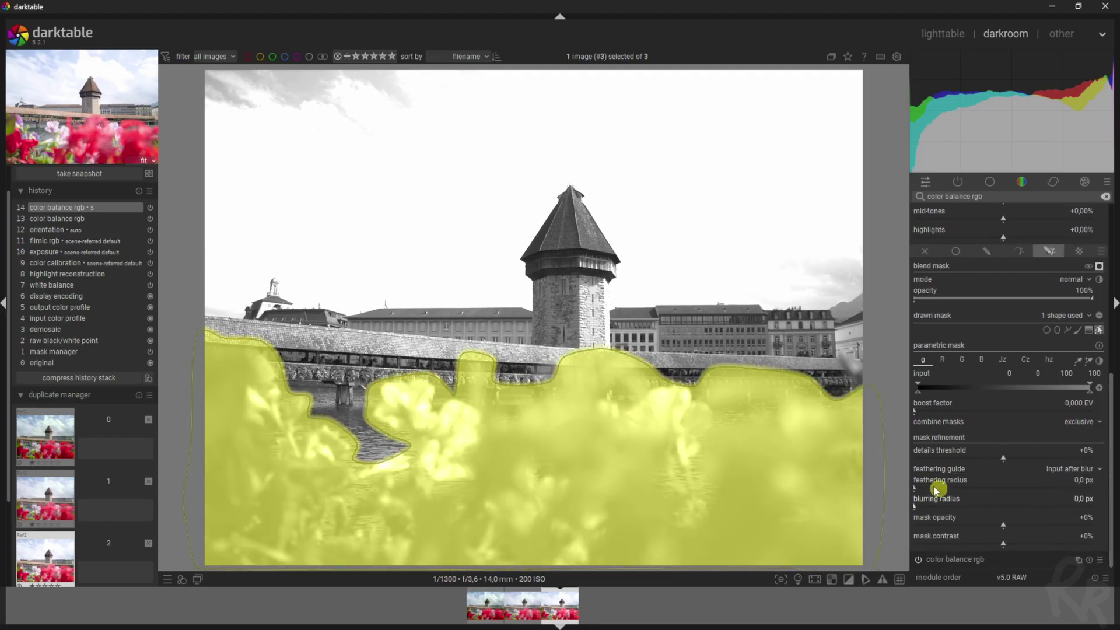
pyautogui.click(951, 485)
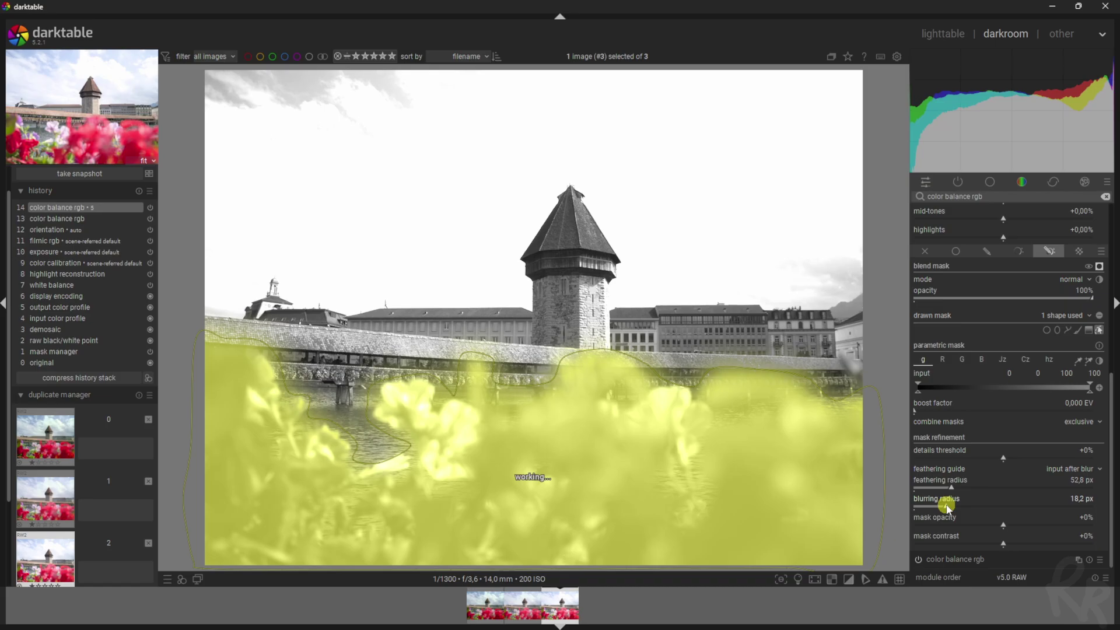
pyautogui.moveTo(923, 525); pyautogui.dragTo(1116, 523)
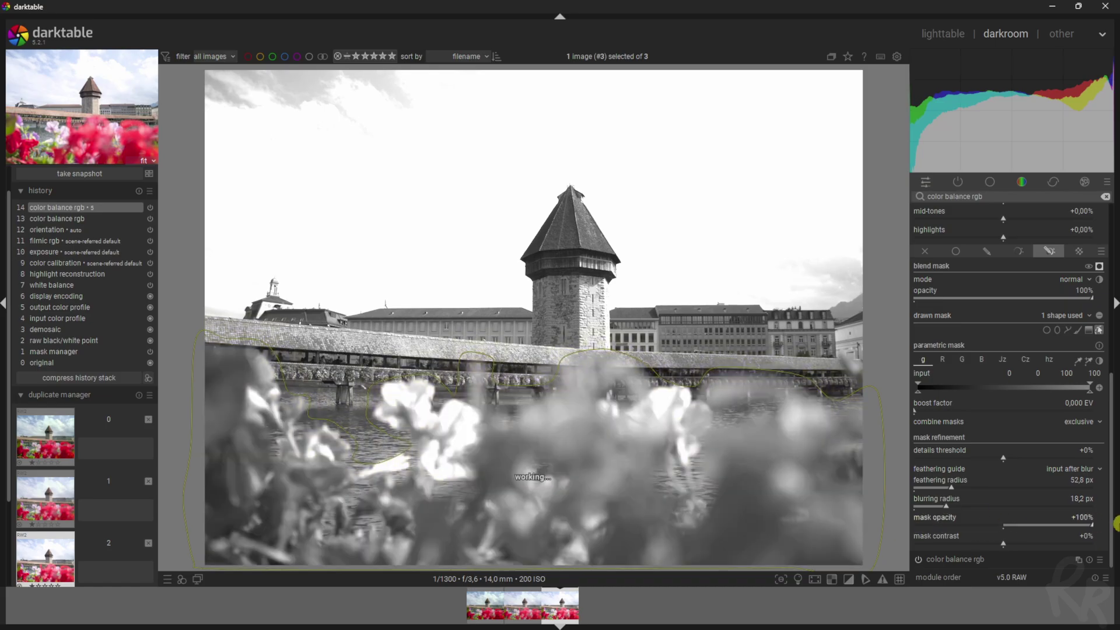
pyautogui.doubleClick(1085, 520)
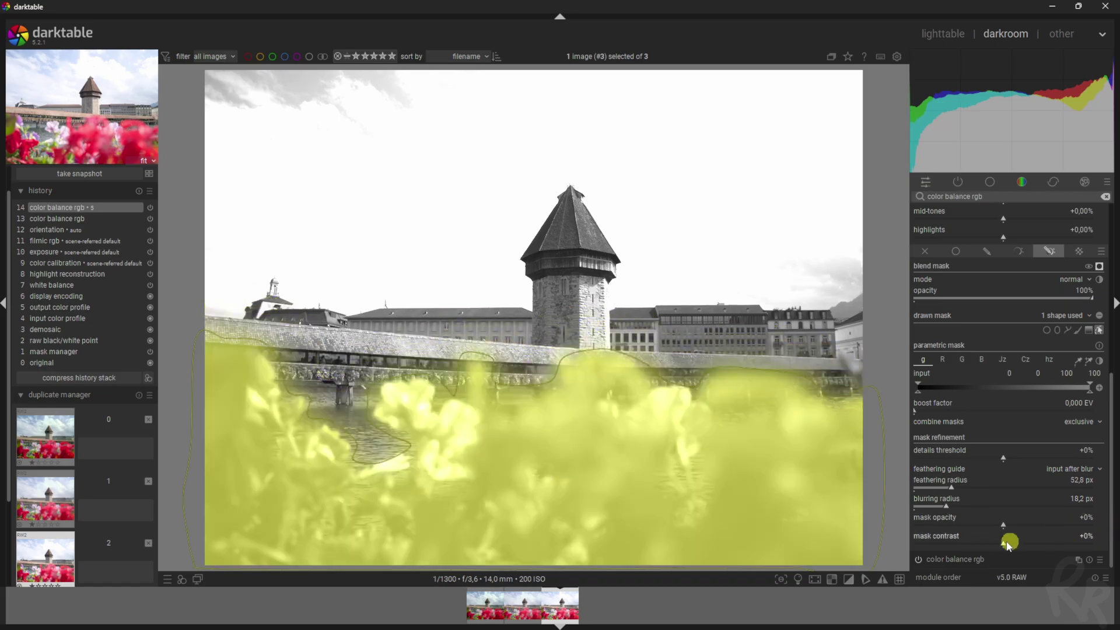
pyautogui.moveTo(1008, 546)
pyautogui.mouseDown()
pyautogui.moveTo(958, 540)
pyautogui.moveTo(1104, 547)
pyautogui.moveTo(1013, 548)
pyautogui.mouseUp()
# Step: Set mask feathering to 44,6 px and blurring to 16,6 px, then hide the overlay
pyautogui.click(1003, 527)
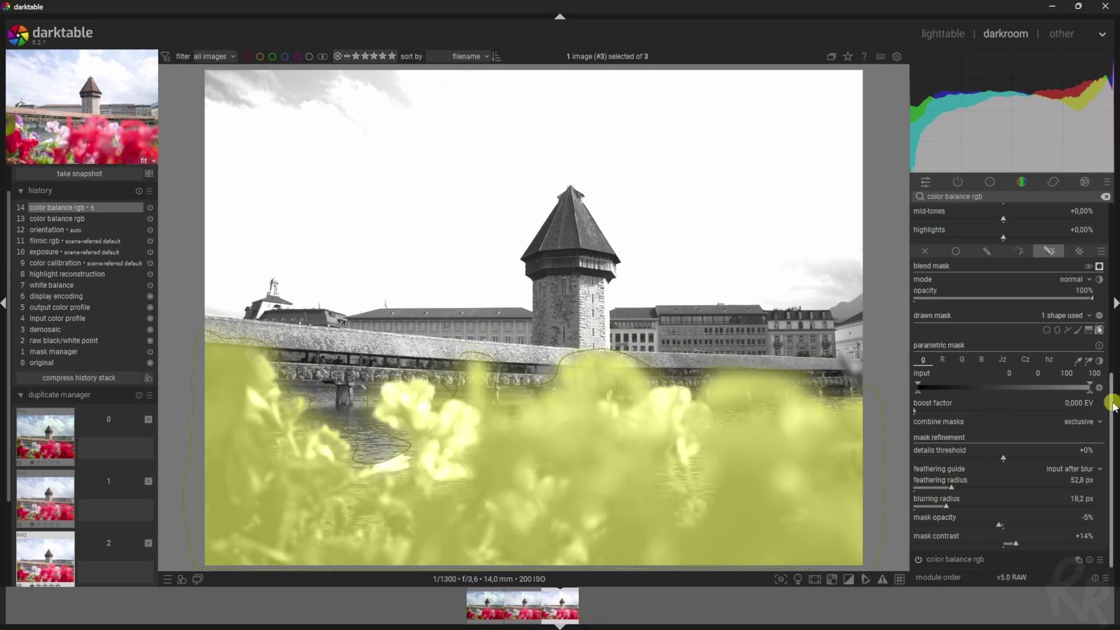
pyautogui.click(945, 487)
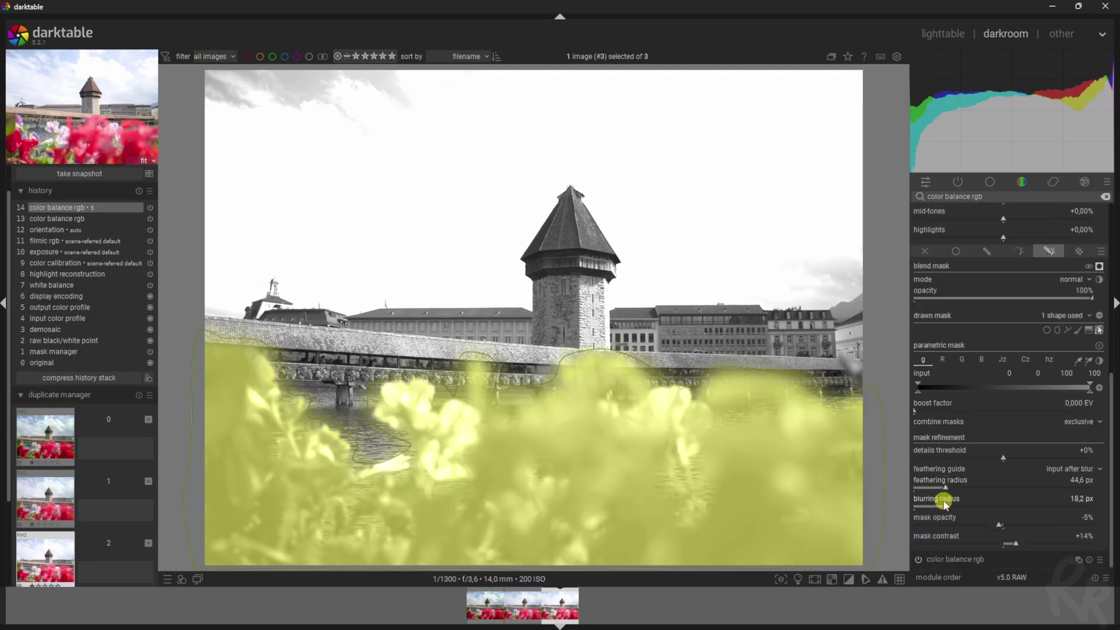
pyautogui.click(944, 506)
pyautogui.click(1099, 266)
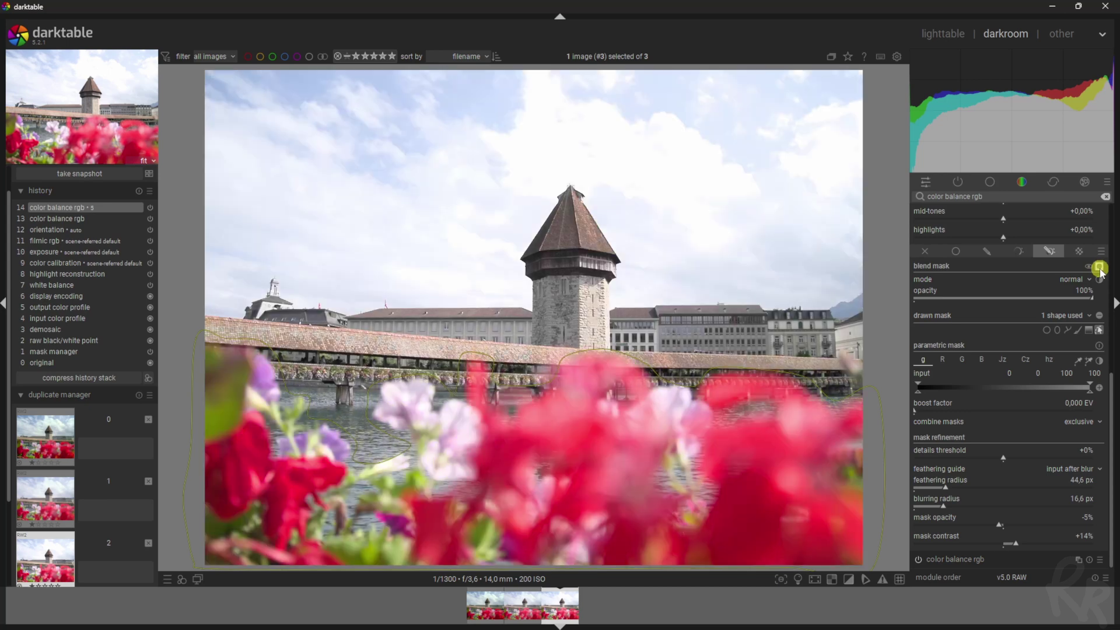
# Step: Hide the shape outlines and lower highlight saturation to -17,53% and highlight brilliance to -12,34%
pyautogui.click(1099, 330)
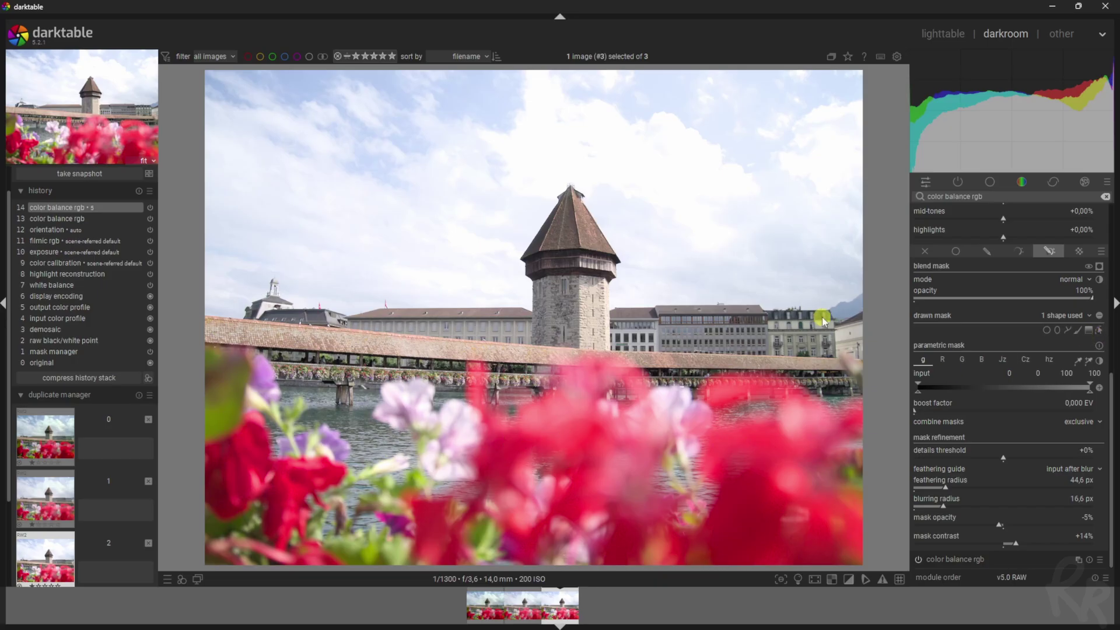
pyautogui.moveTo(1115, 388); pyautogui.dragTo(1115, 262)
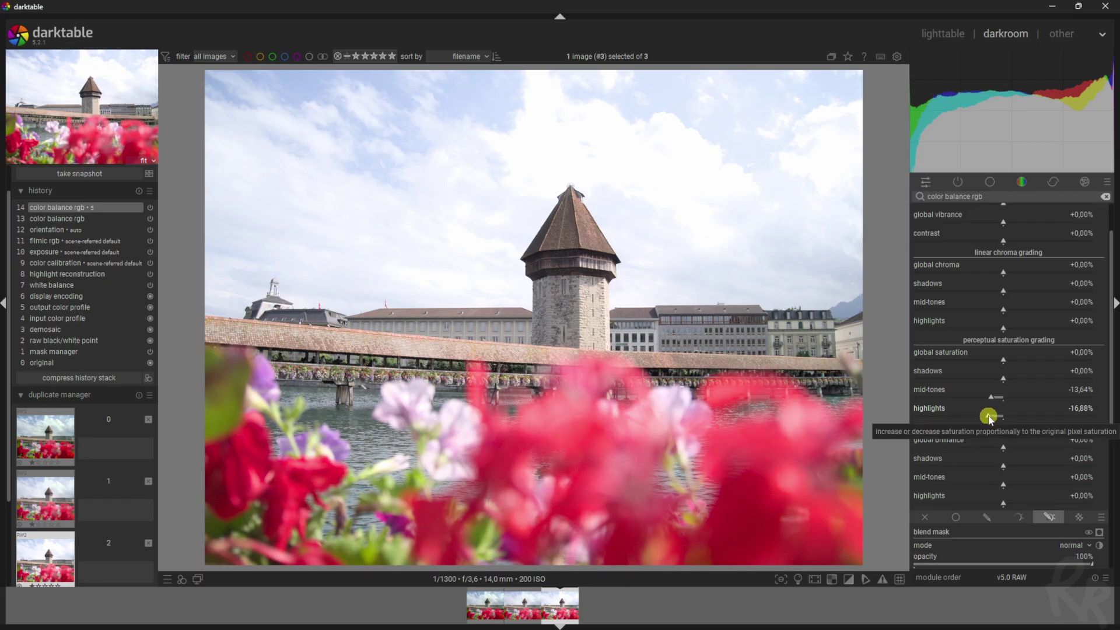
pyautogui.moveTo(989, 417)
pyautogui.mouseDown()
pyautogui.moveTo(887, 425)
pyautogui.moveTo(1115, 424)
pyautogui.moveTo(883, 429)
pyautogui.moveTo(1044, 425)
pyautogui.moveTo(972, 425)
pyautogui.moveTo(988, 425)
pyautogui.mouseUp()
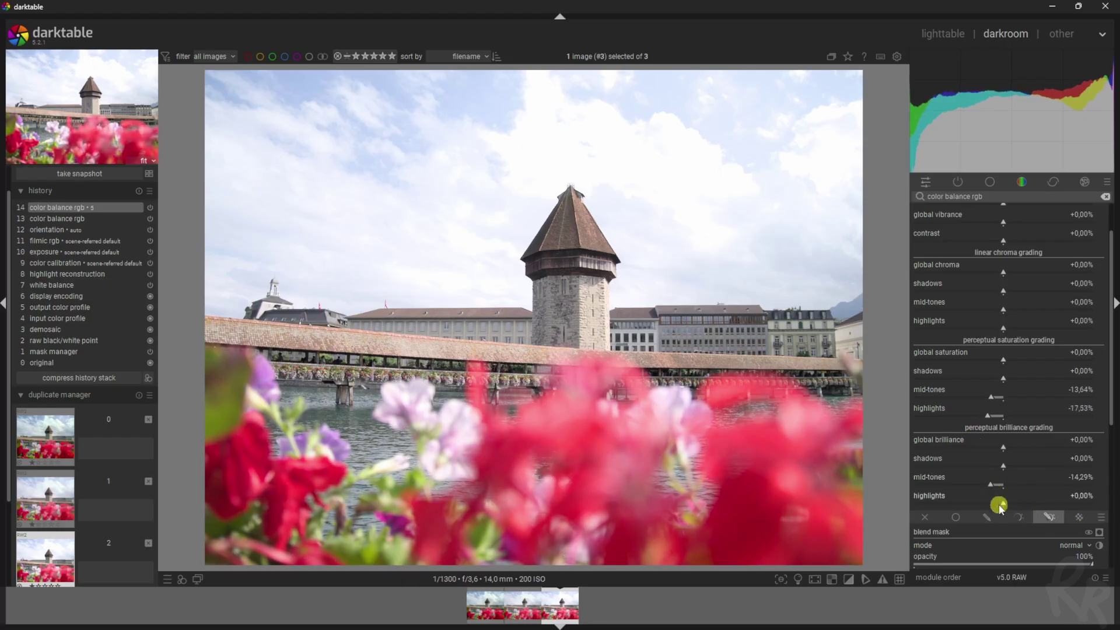
pyautogui.click(997, 506)
pyautogui.moveTo(994, 505); pyautogui.dragTo(995, 504)
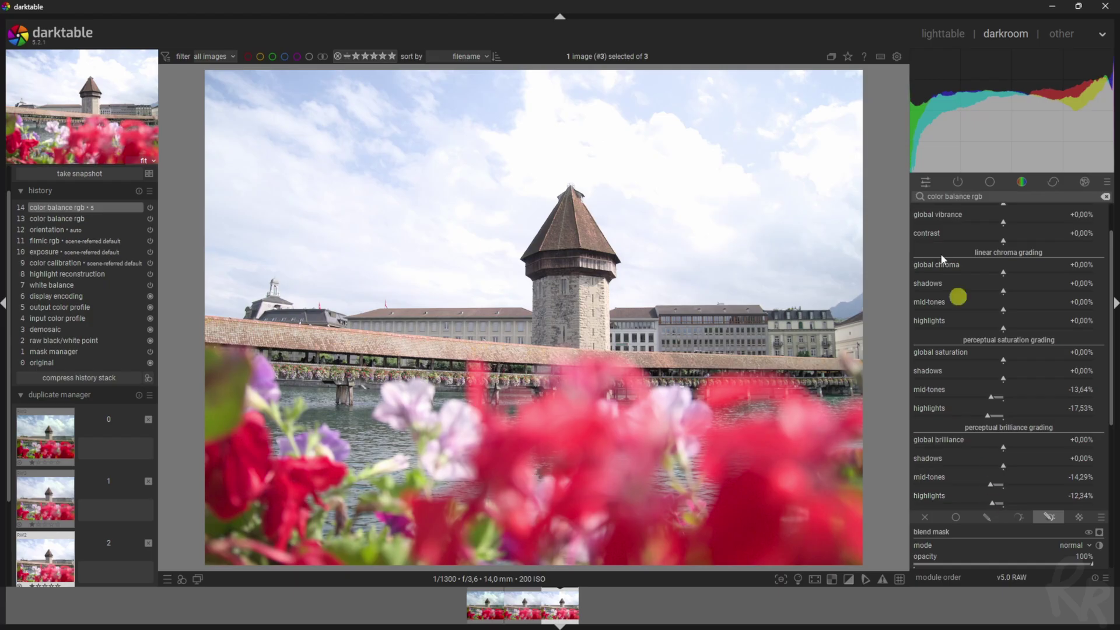
pyautogui.moveTo(1107, 325); pyautogui.dragTo(1104, 257)
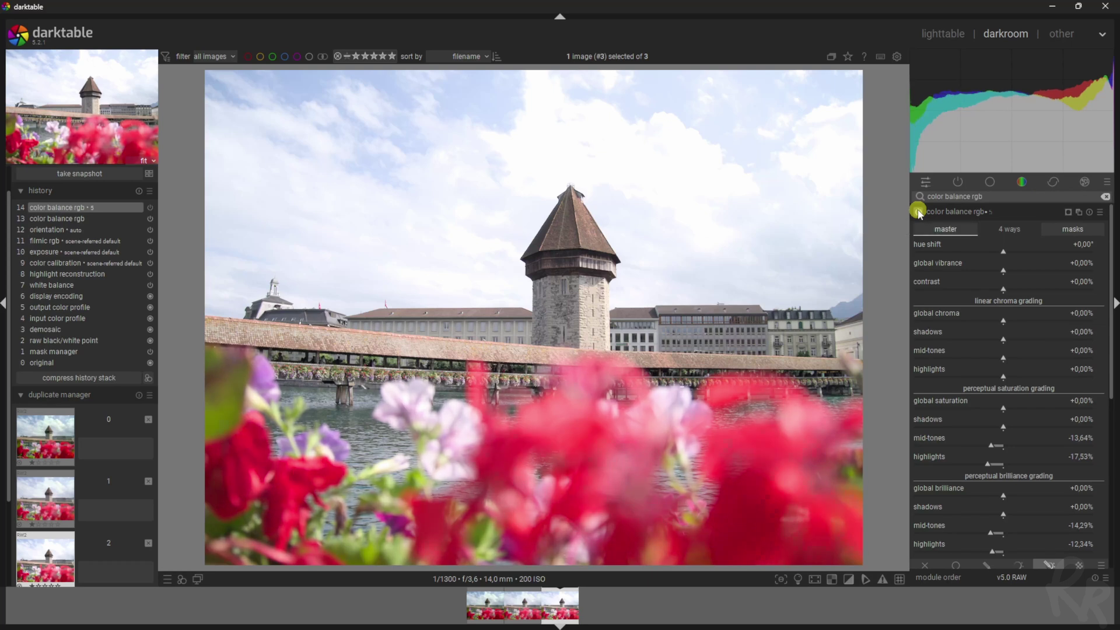
pyautogui.moveTo(1112, 359); pyautogui.dragTo(1112, 437)
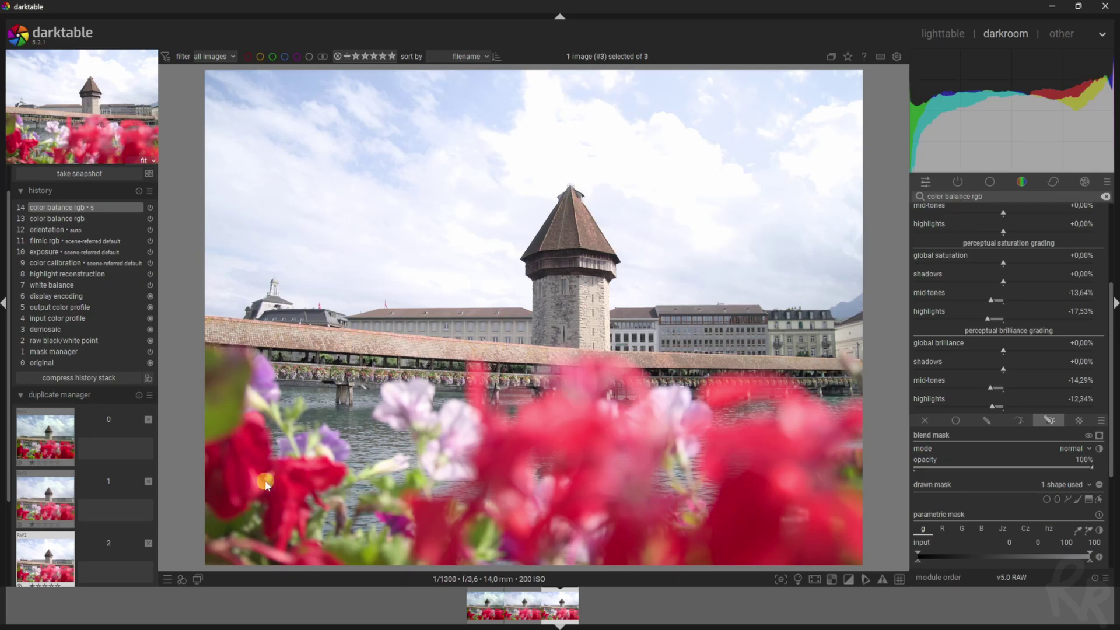
# Step: Limit the parametric mask to hue 0–49 by sampling the red flowers, checking the overlay
pyautogui.scroll(-4, 1113, 405)
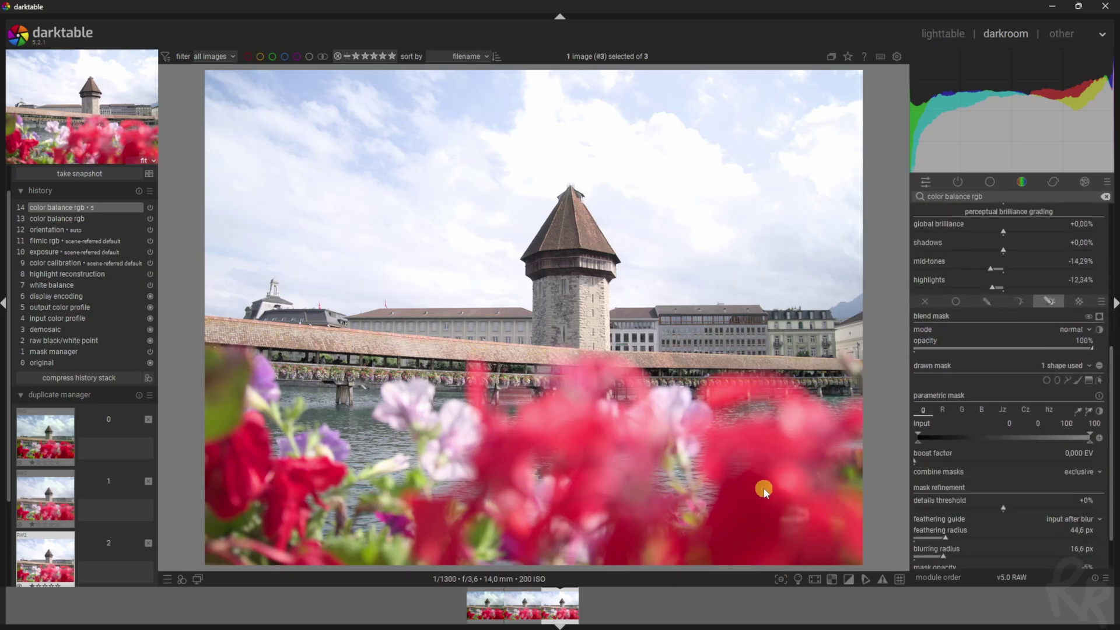
pyautogui.click(1051, 411)
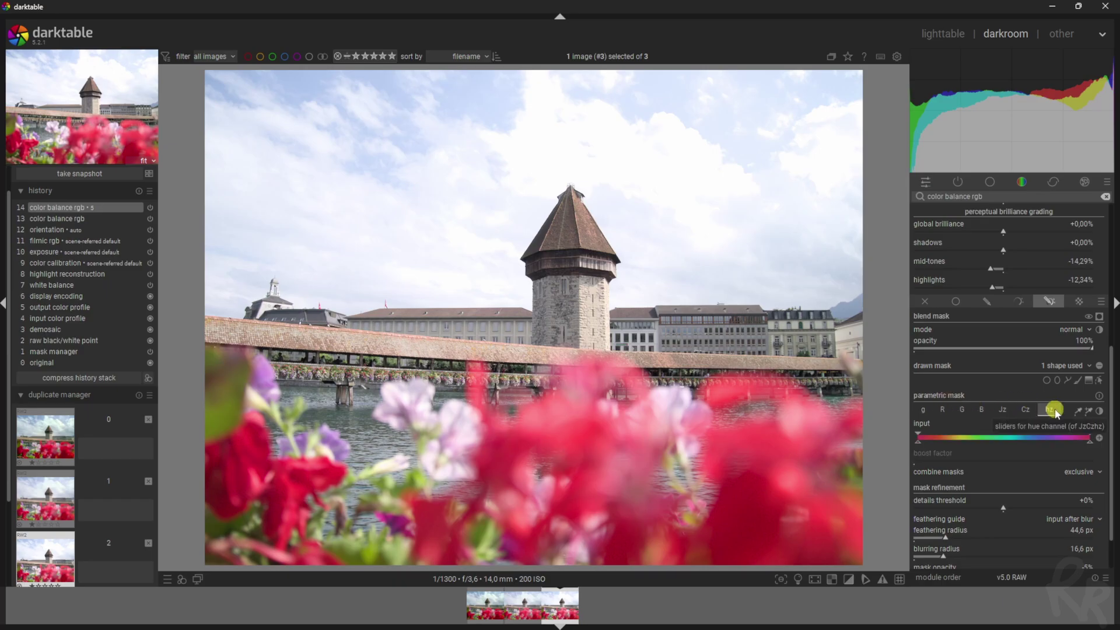
pyautogui.click(1089, 414)
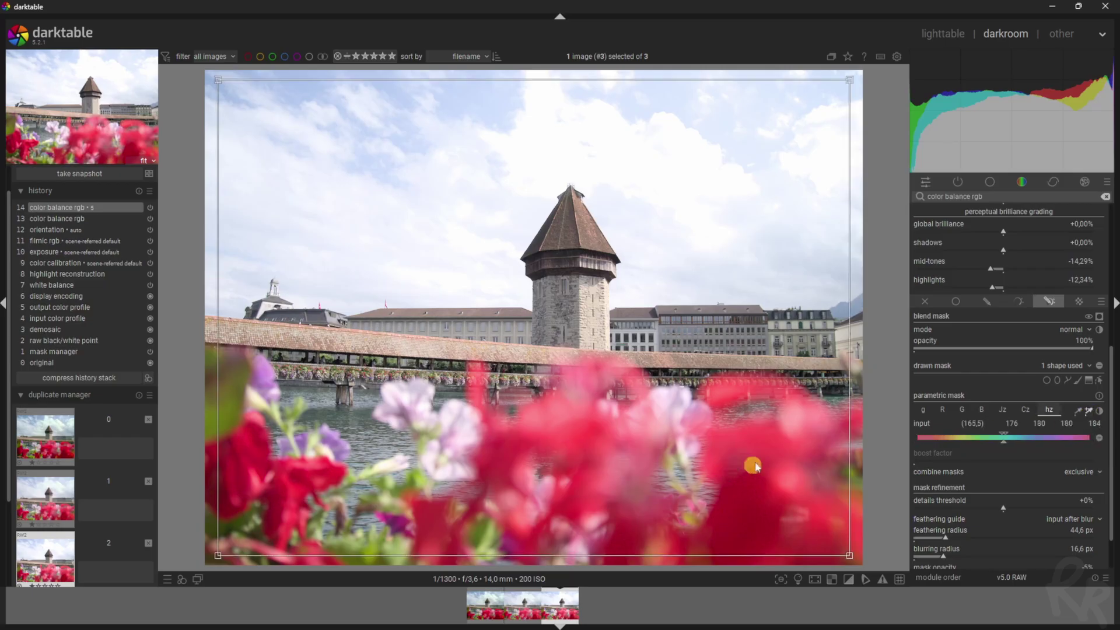
pyautogui.moveTo(781, 441); pyautogui.dragTo(731, 507)
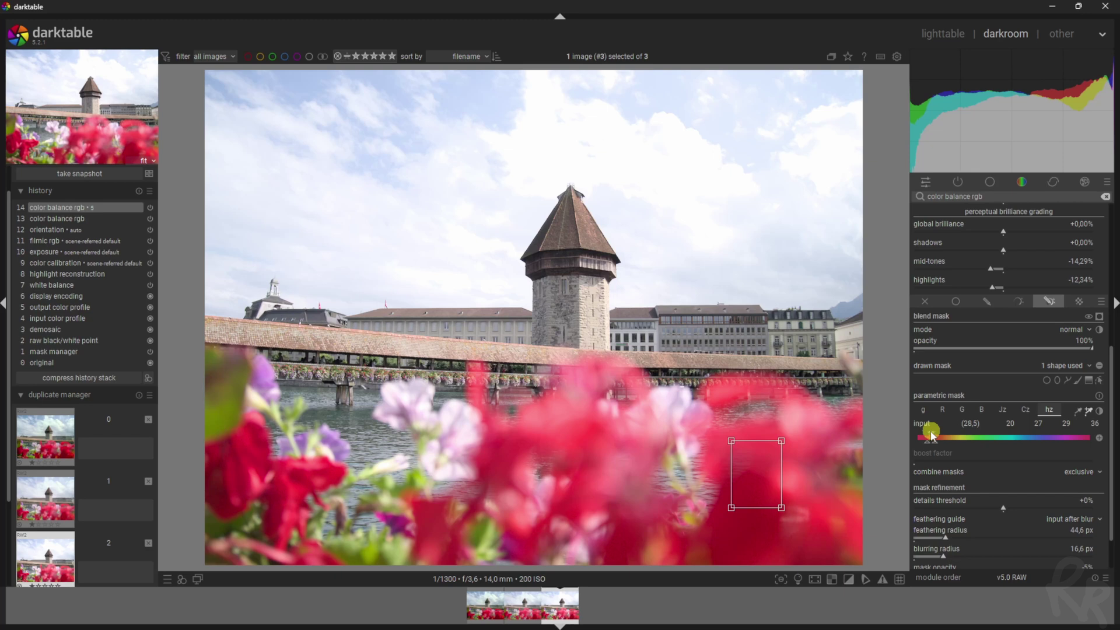
pyautogui.moveTo(931, 434)
pyautogui.mouseDown()
pyautogui.moveTo(909, 434)
pyautogui.moveTo(940, 438)
pyautogui.mouseUp()
pyautogui.moveTo(1113, 444); pyautogui.dragTo(1111, 396)
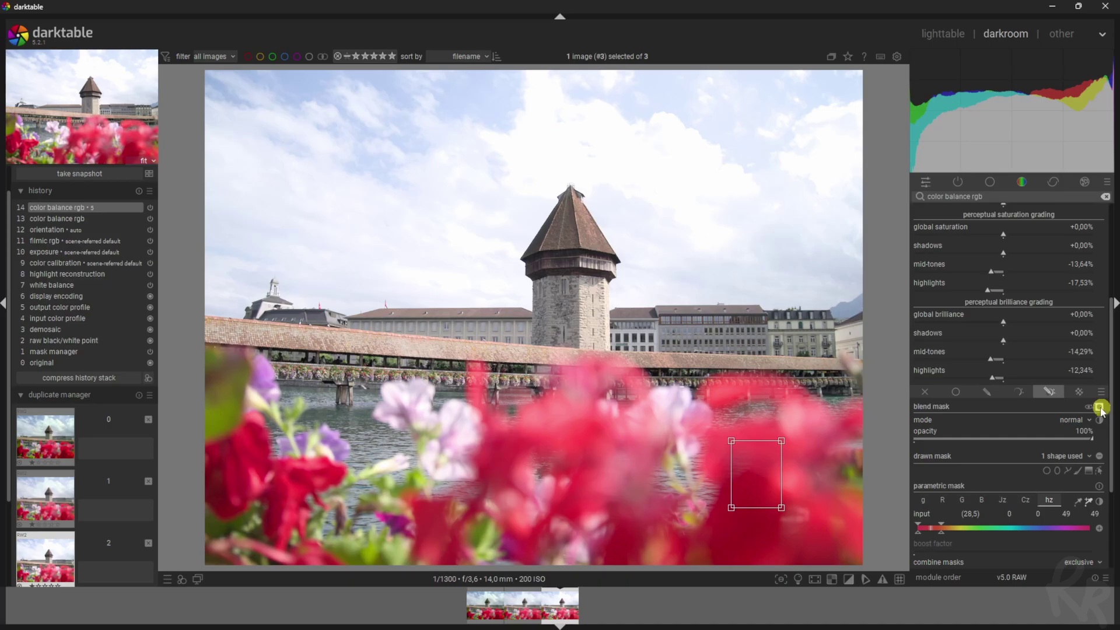
pyautogui.click(1099, 406)
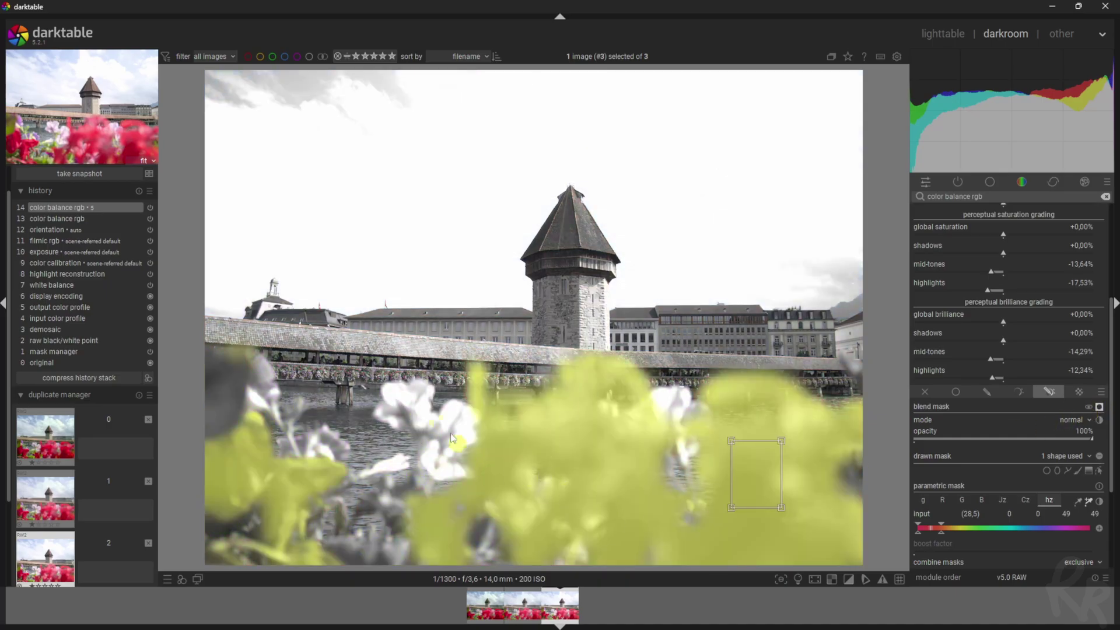
pyautogui.click(1099, 406)
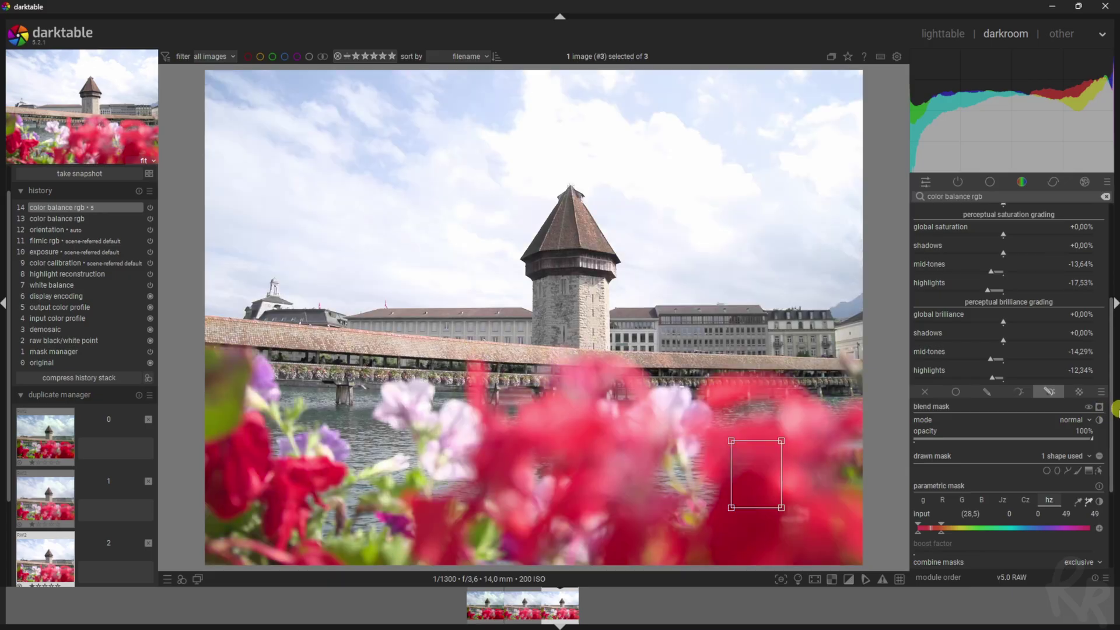
# Step: Lower mid-tone saturation to -51,93% and mid-tone brilliance to -42,86% on the red flowers
pyautogui.moveTo(1111, 410); pyautogui.dragTo(1093, 367)
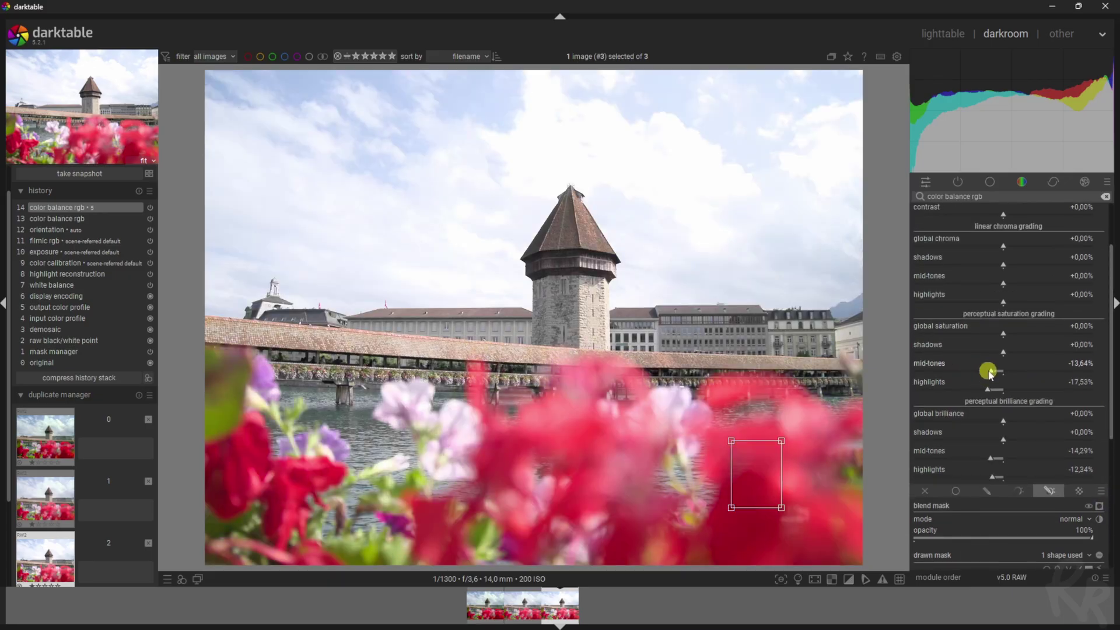
pyautogui.moveTo(988, 372); pyautogui.dragTo(958, 378)
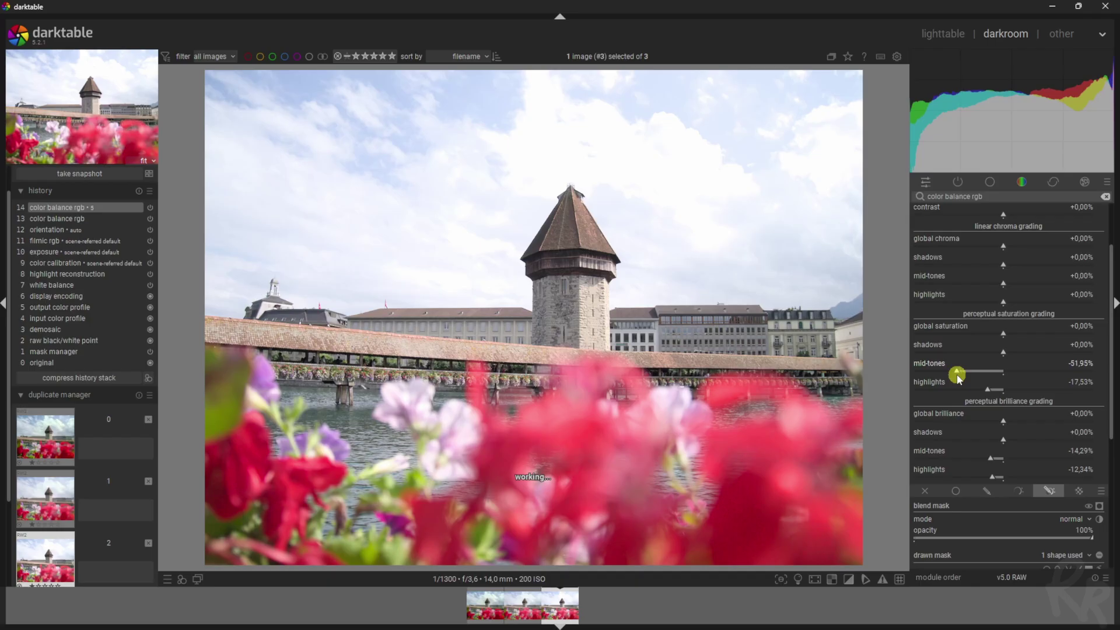
pyautogui.moveTo(990, 458); pyautogui.dragTo(969, 461)
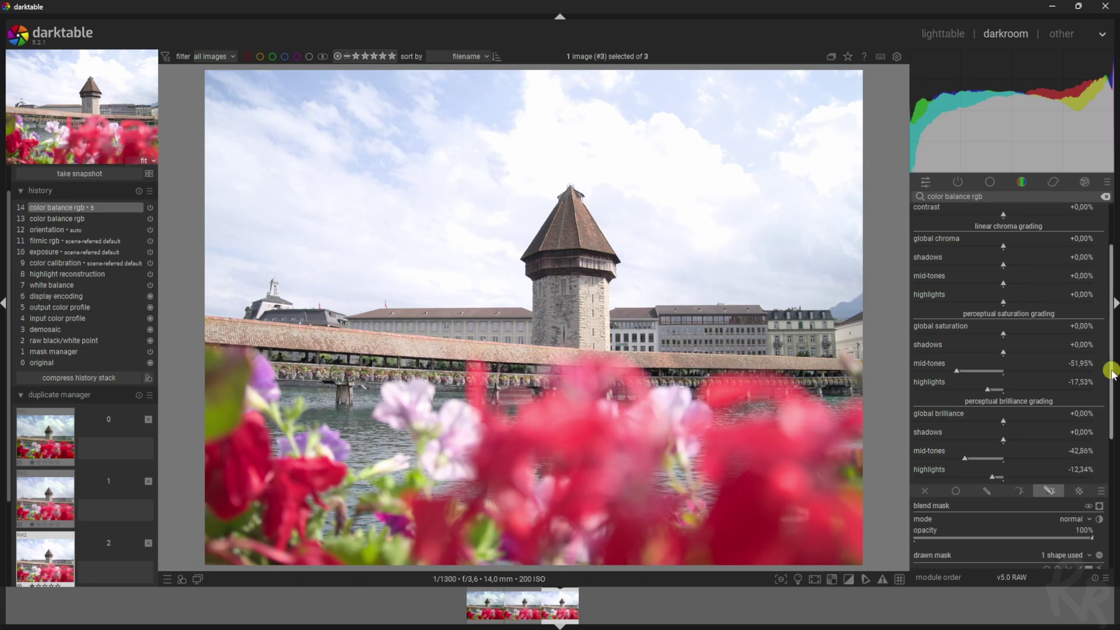
pyautogui.scroll(3, 1111, 372)
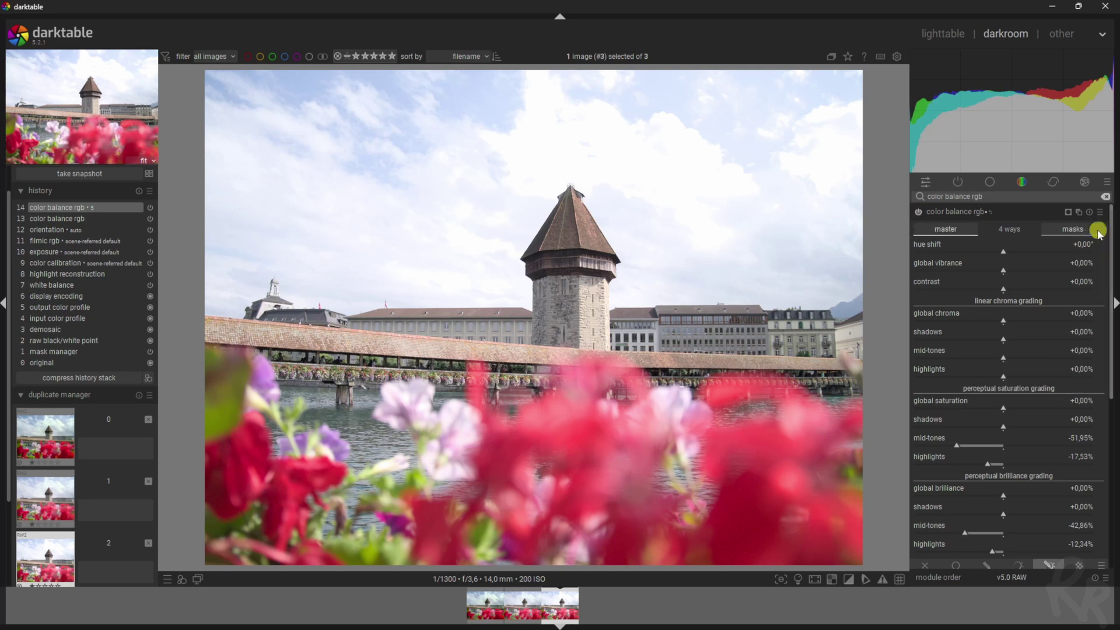
# Step: Create a third color balance rgb instance and start a drawn mask for it
pyautogui.click(1078, 212)
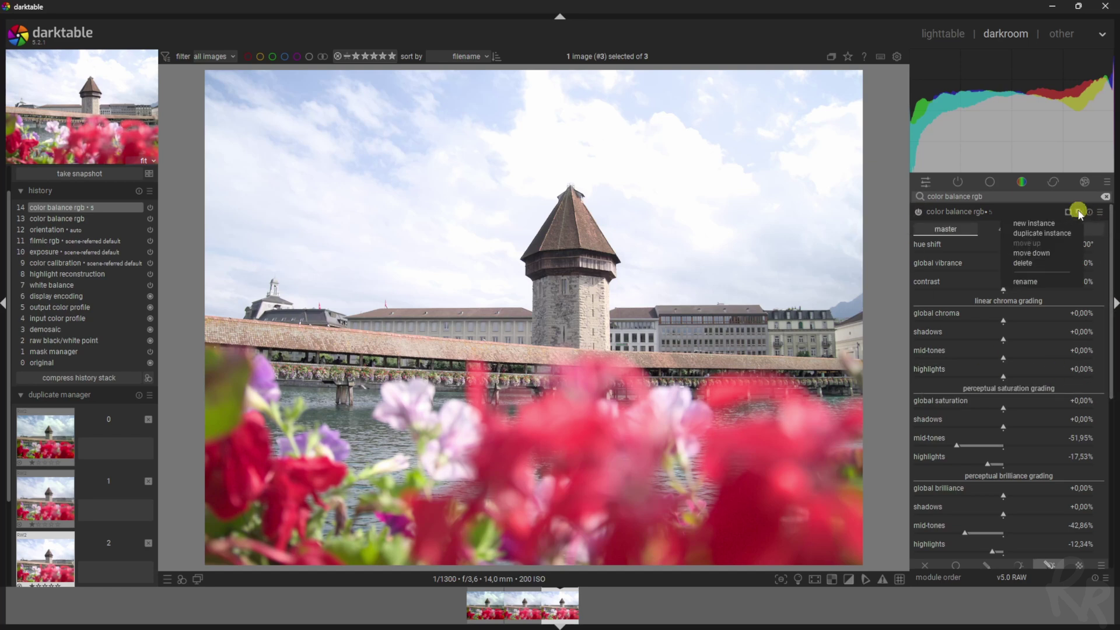
pyautogui.click(1044, 223)
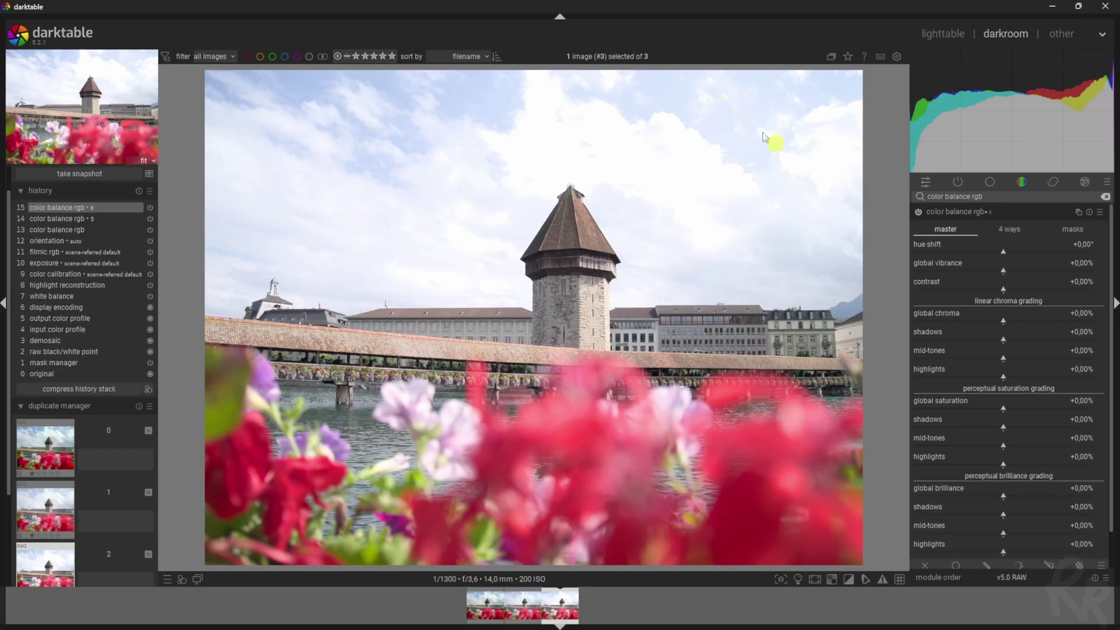
pyautogui.moveTo(1109, 324); pyautogui.dragTo(1112, 400)
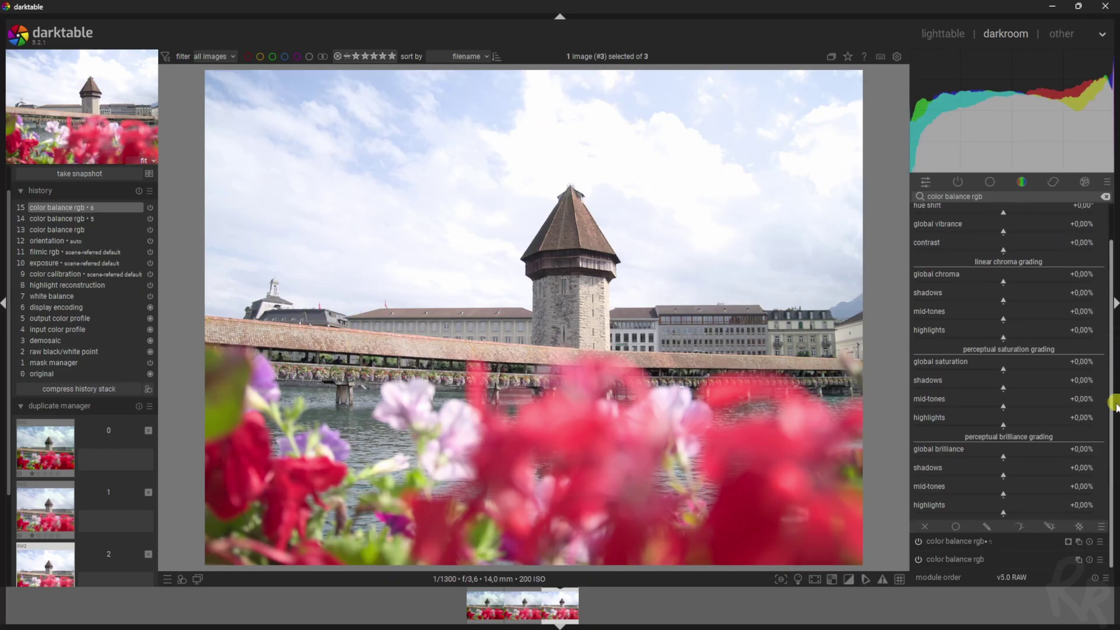
pyautogui.click(988, 526)
pyautogui.moveTo(1107, 437)
pyautogui.mouseDown()
pyautogui.moveTo(1108, 420)
pyautogui.moveTo(1115, 516)
pyautogui.mouseUp()
# Step: Choose the brush shape and lower its hardness to about 58% over the sky
pyautogui.click(1078, 458)
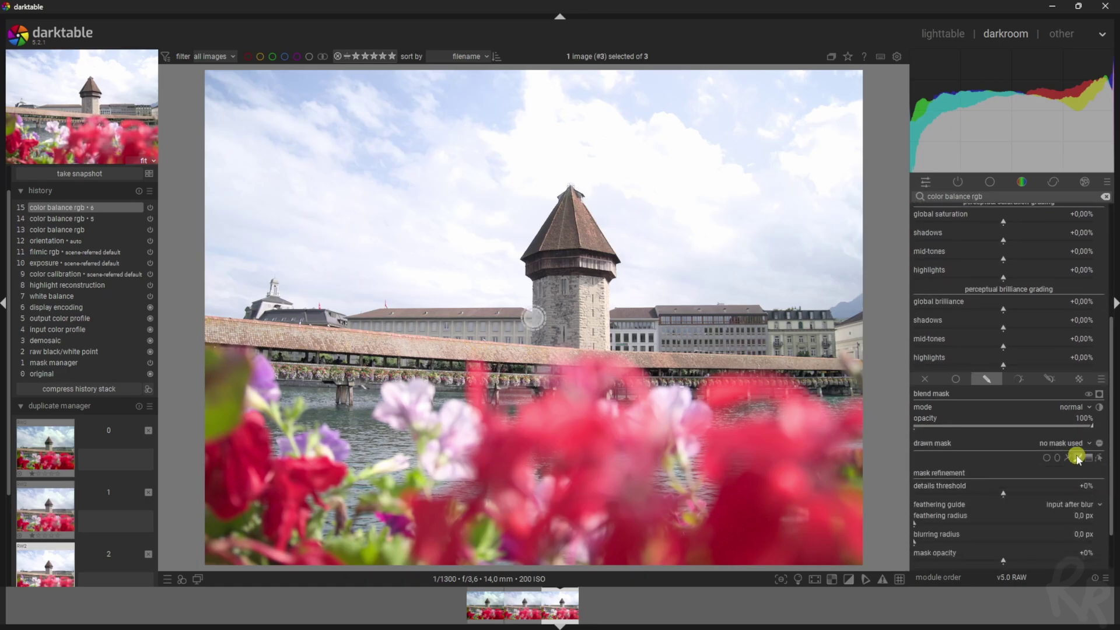
pyautogui.scroll(-2, 681, 245)
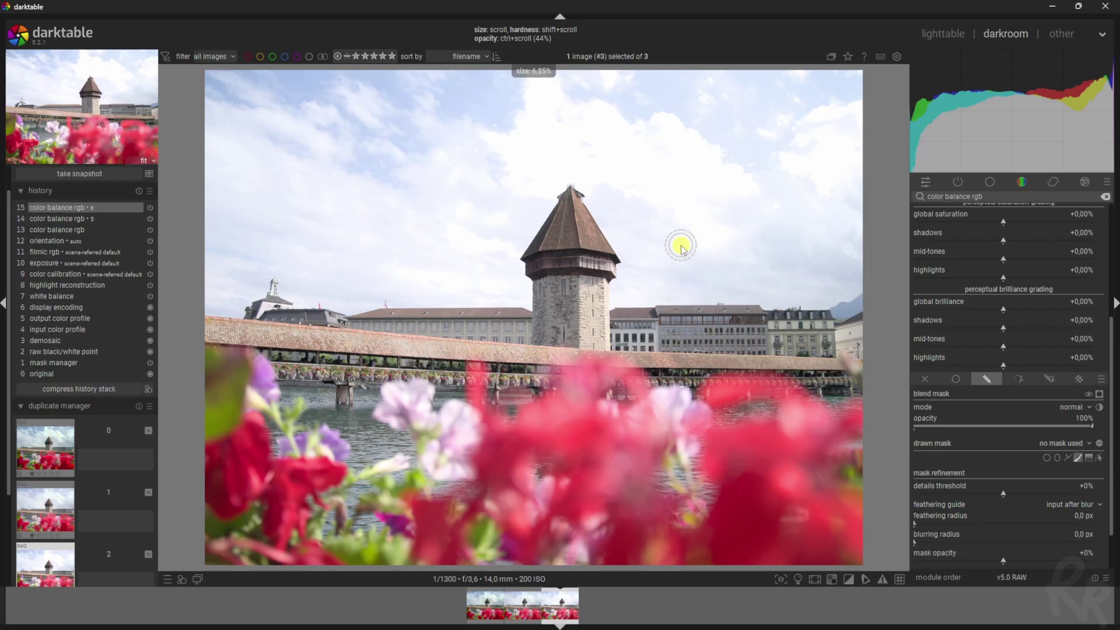
pyautogui.scroll(5, 682, 245)
pyautogui.scroll(-1, 697, 265)
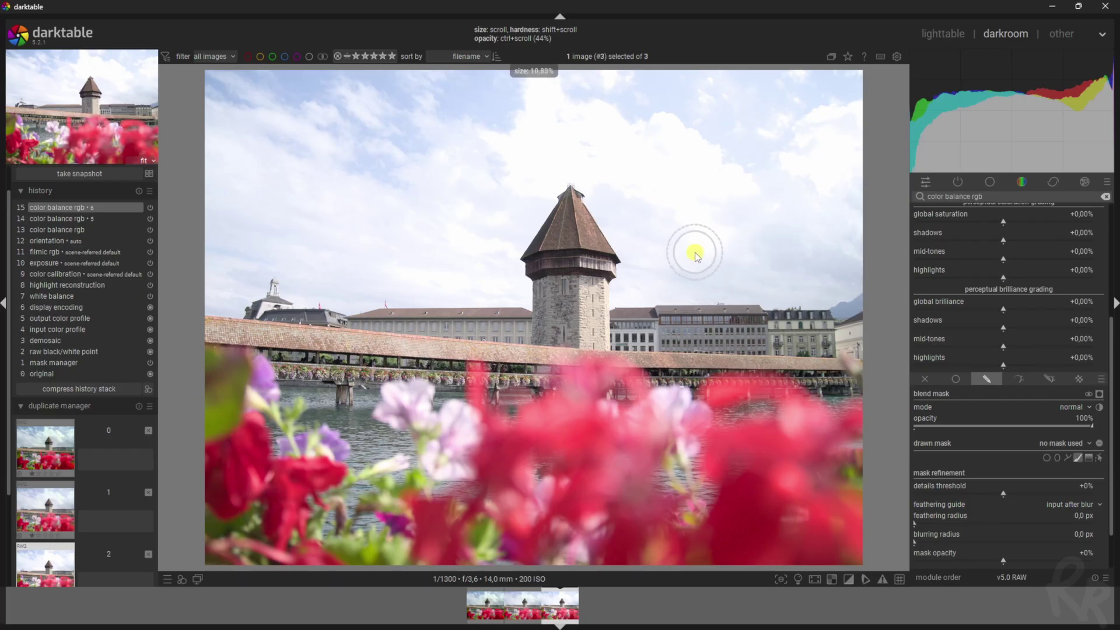
pyautogui.keyDown('shift'); pyautogui.scroll(2, 705, 249); pyautogui.keyUp('shift')
pyautogui.keyDown('shift'); pyautogui.scroll(-4, 705, 247); pyautogui.keyUp('shift')
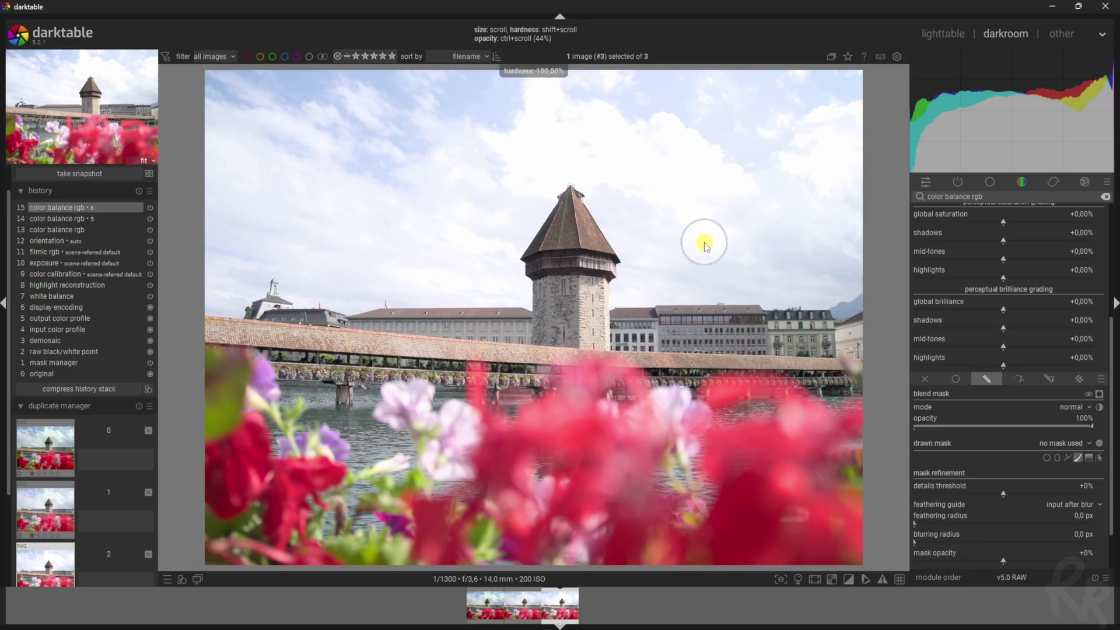
pyautogui.keyDown('shift'); pyautogui.scroll(6, 706, 247); pyautogui.keyUp('shift')
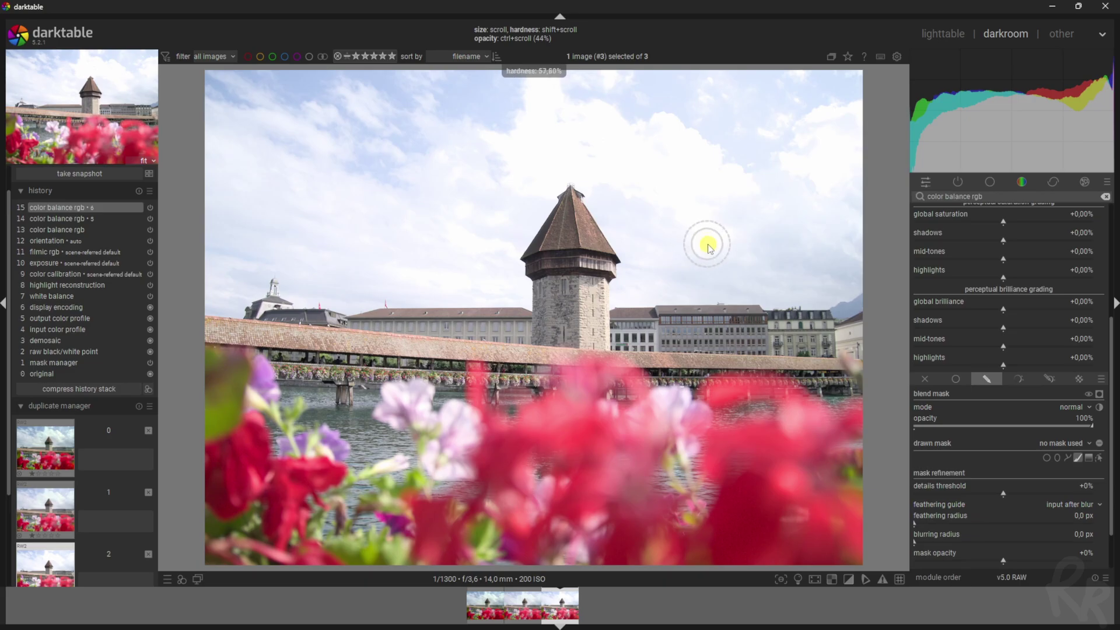
# Step: Brush the sky, set mask contrast to -29%, hide overlays, and drop highlight brilliance to -100%
pyautogui.moveTo(860, 286); pyautogui.dragTo(722, 282)
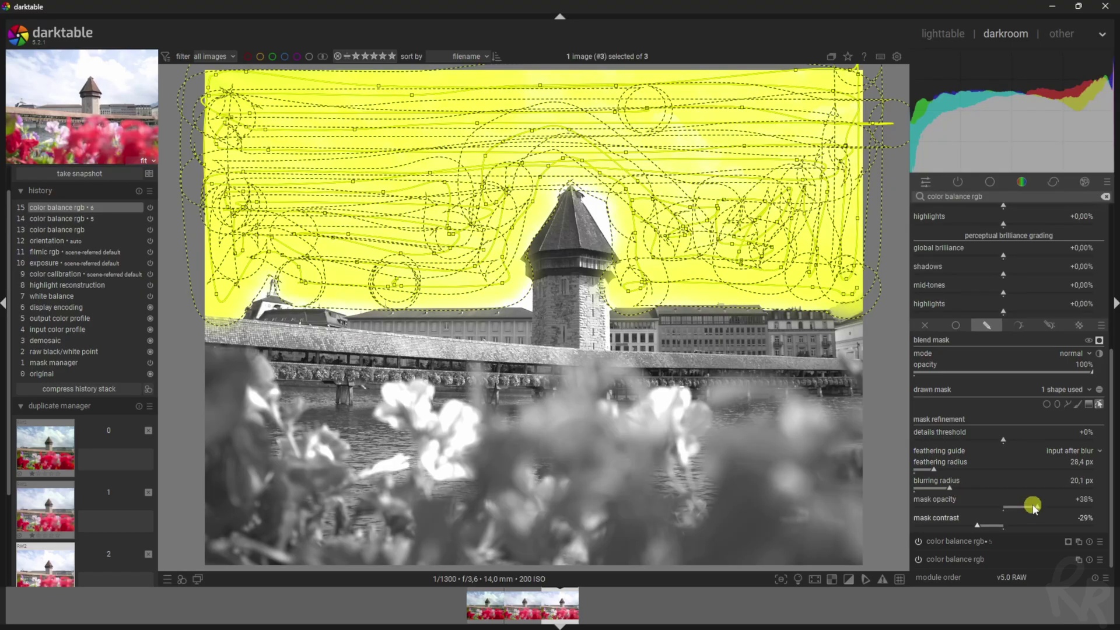
pyautogui.moveTo(1003, 525); pyautogui.dragTo(968, 528)
pyautogui.click(1099, 340)
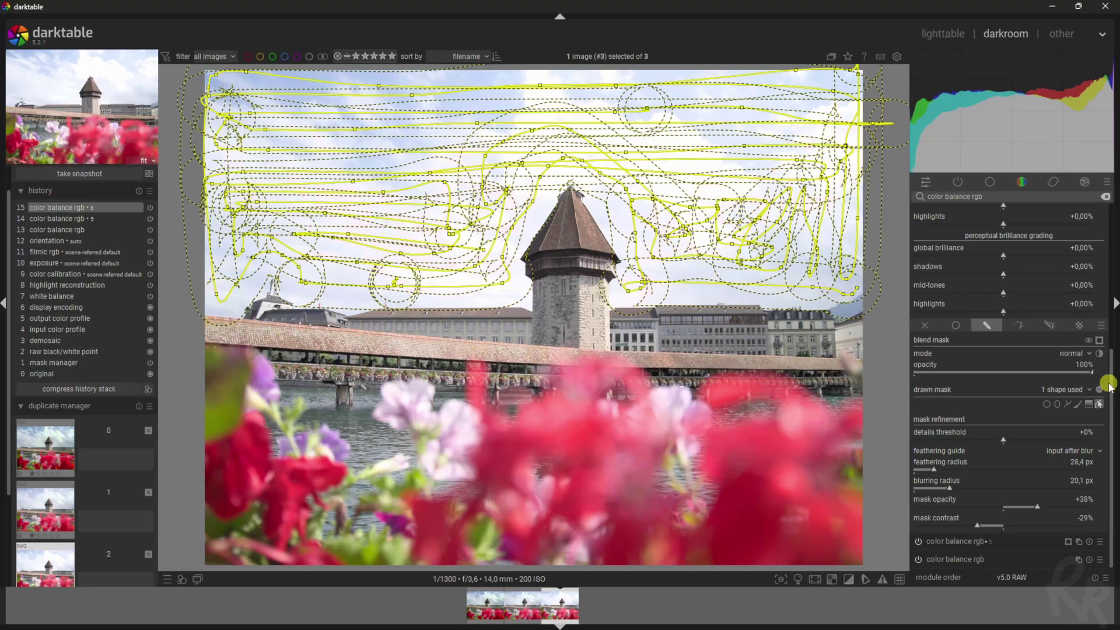
pyautogui.click(1099, 405)
pyautogui.moveTo(1111, 403); pyautogui.dragTo(1115, 274)
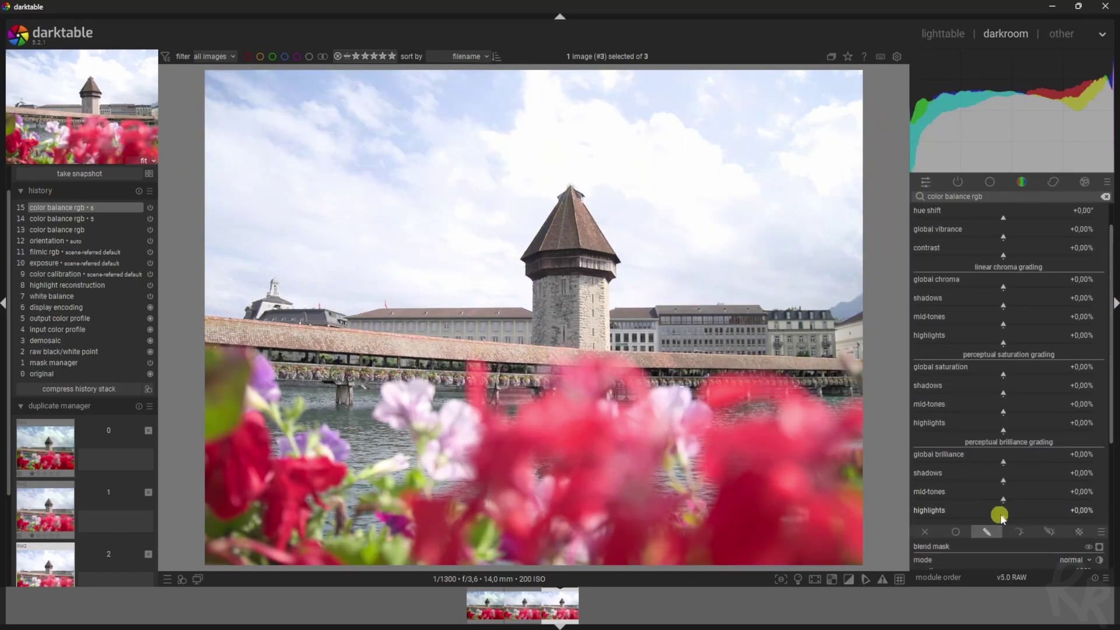
pyautogui.moveTo(997, 517); pyautogui.dragTo(885, 517)
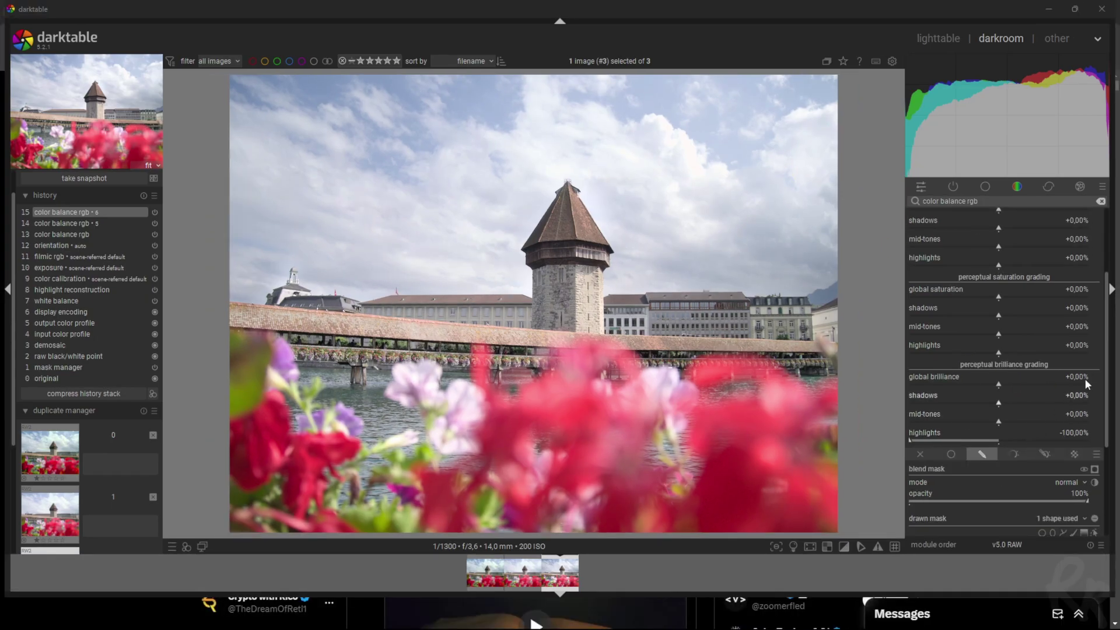
# Step: Add another color balance rgb instance from the module's multi-instance menu
pyautogui.scroll(4, 1104, 385)
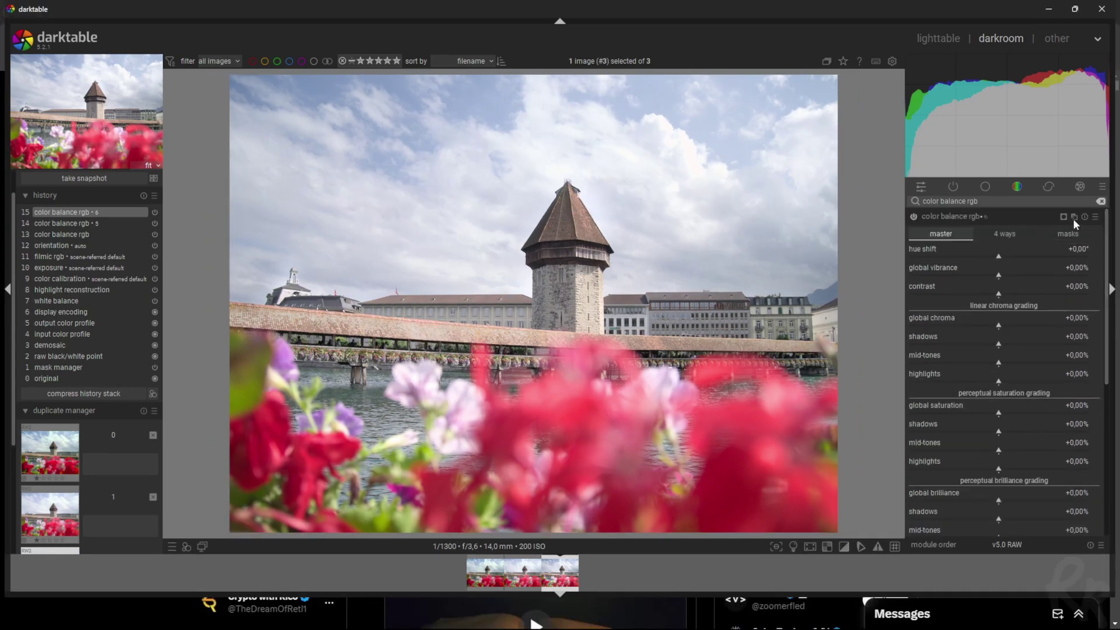
pyautogui.click(1073, 217)
pyautogui.click(1038, 231)
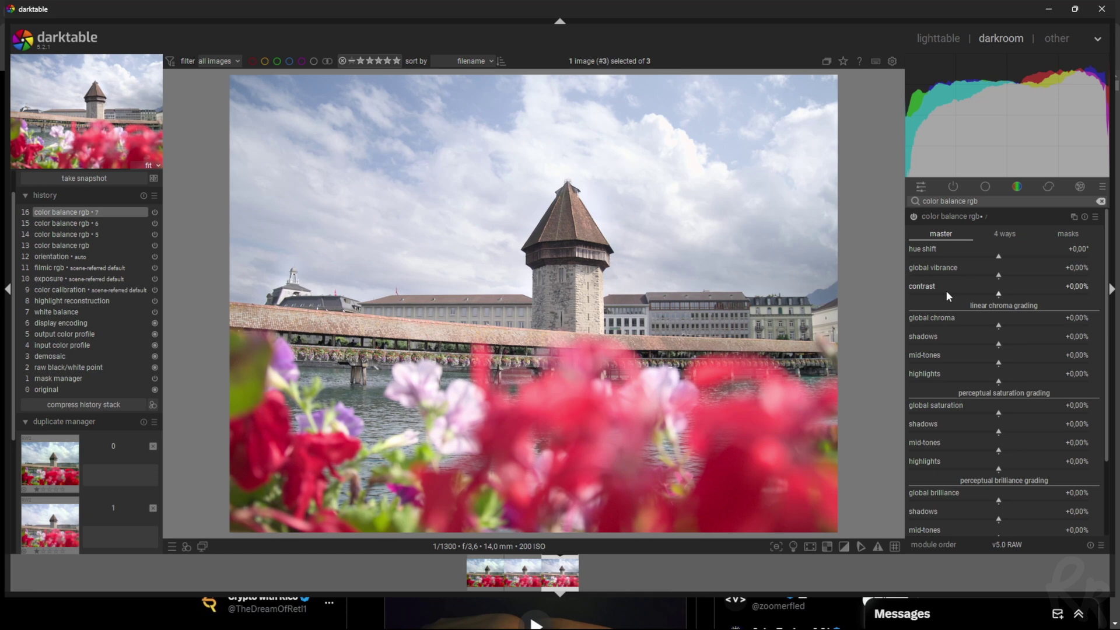
# Step: Give the new instance a drawn mask with two brush shapes covering the tower and bridge
pyautogui.scroll(-3, 1027, 443)
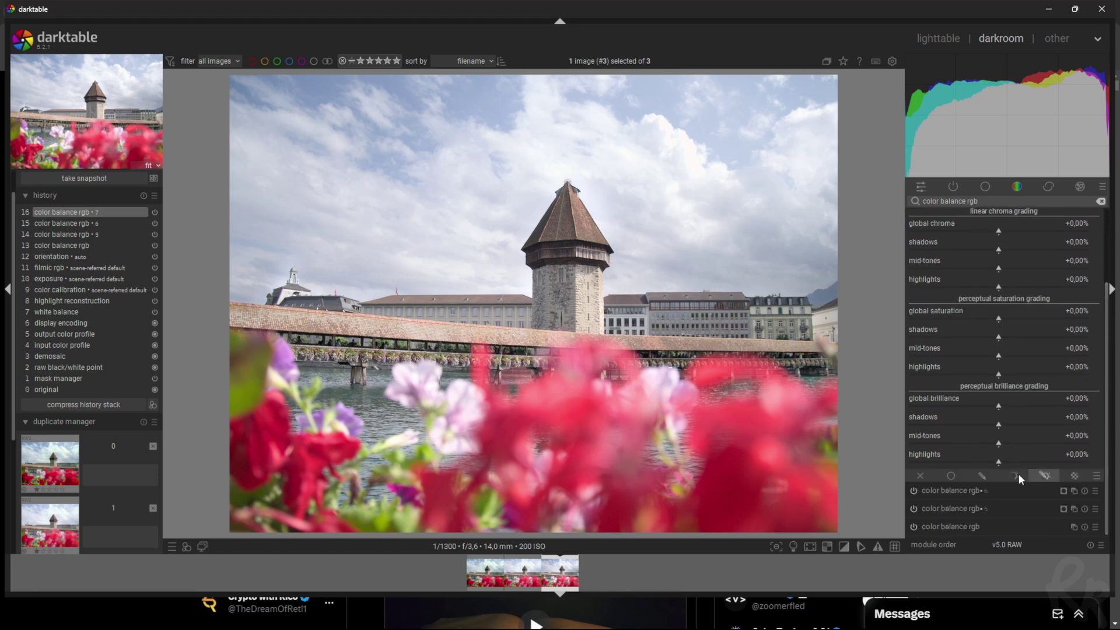
pyautogui.click(981, 476)
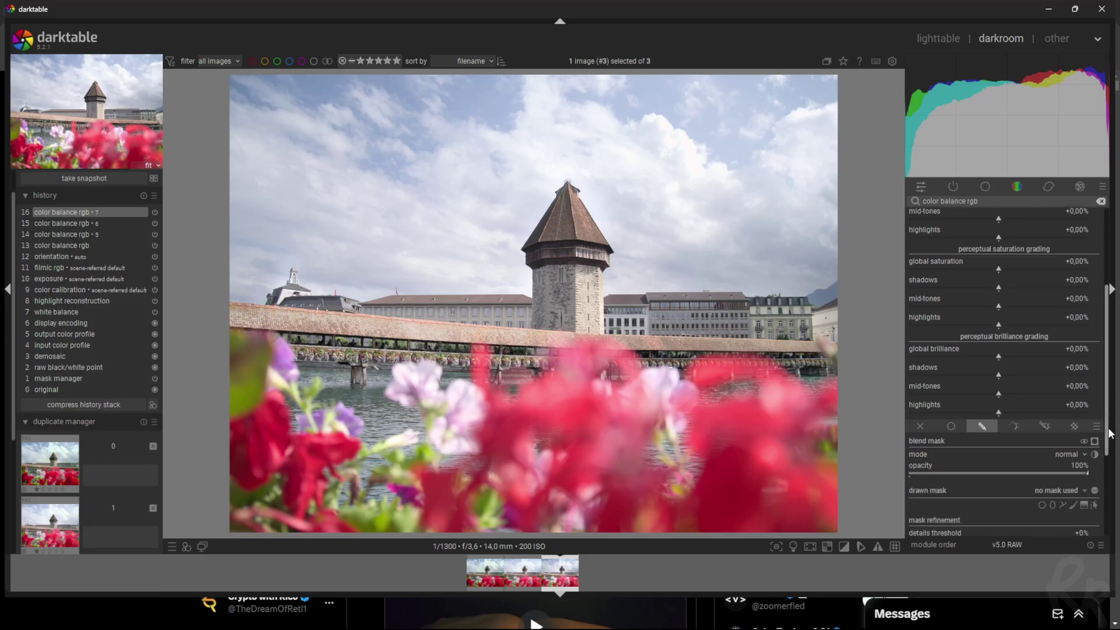
pyautogui.scroll(-3, 1110, 404)
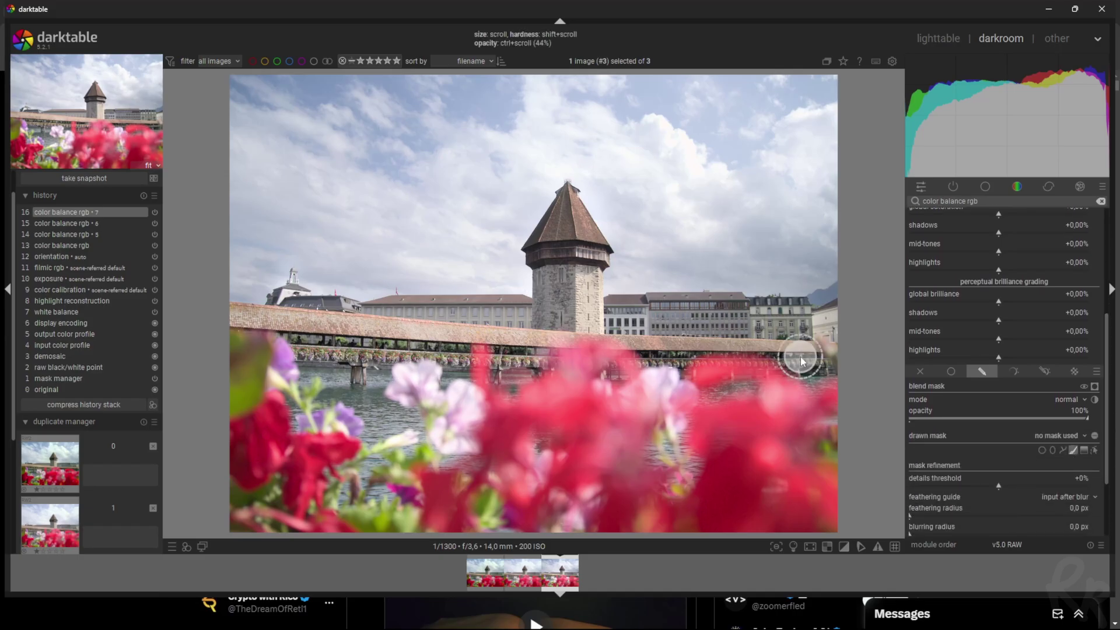
pyautogui.scroll(-1, 803, 355)
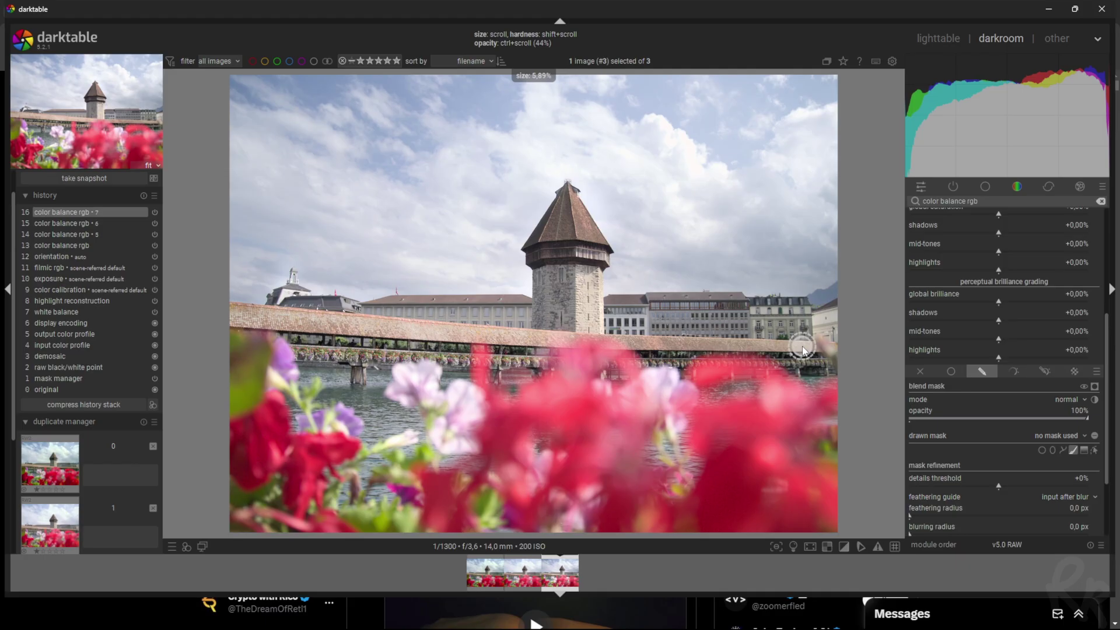
pyautogui.click(1094, 451)
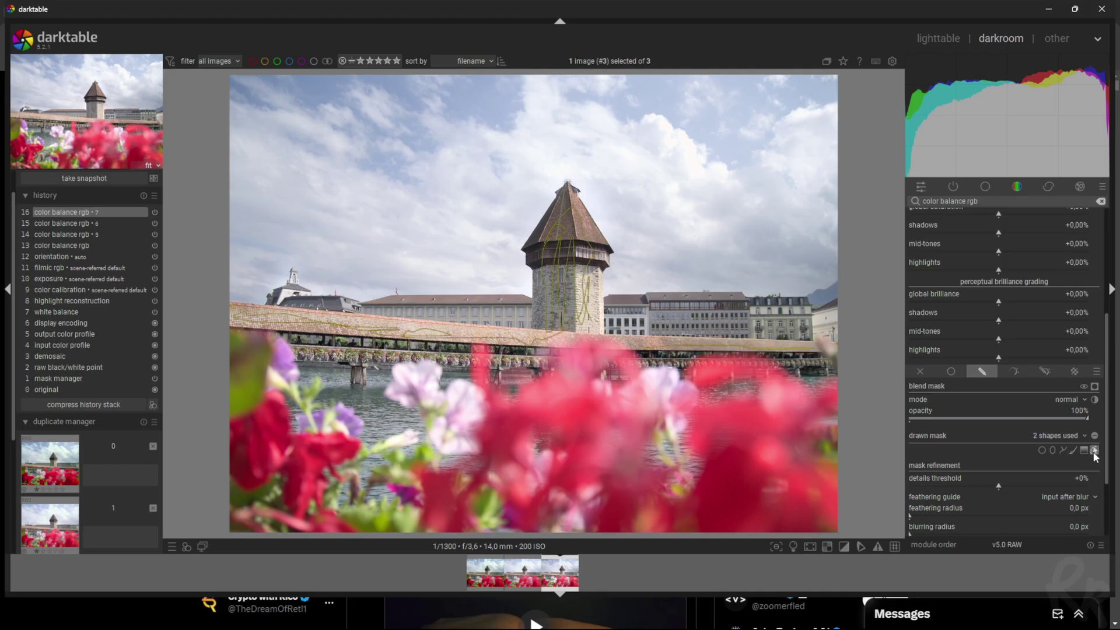
pyautogui.click(1095, 450)
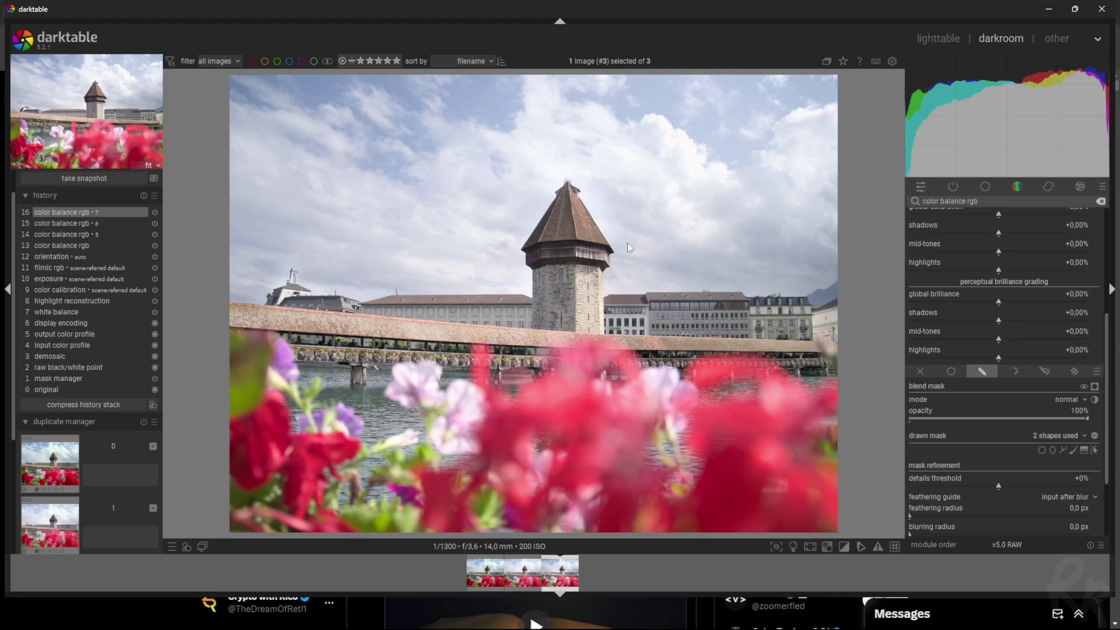
pyautogui.scroll(6, 1030, 358)
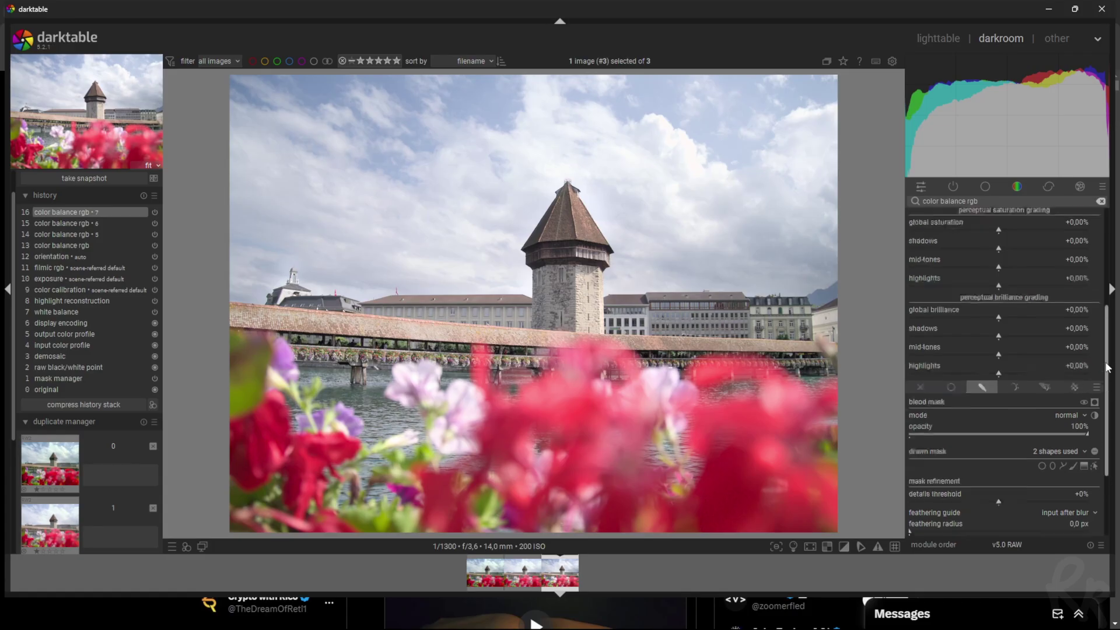
# Step: Set the masked instance to +7.79% contrast, +80% global saturation and +13.31% global vibrance
pyautogui.moveTo(1009, 298)
pyautogui.mouseDown()
pyautogui.moveTo(1039, 297)
pyautogui.moveTo(1012, 295)
pyautogui.mouseUp()
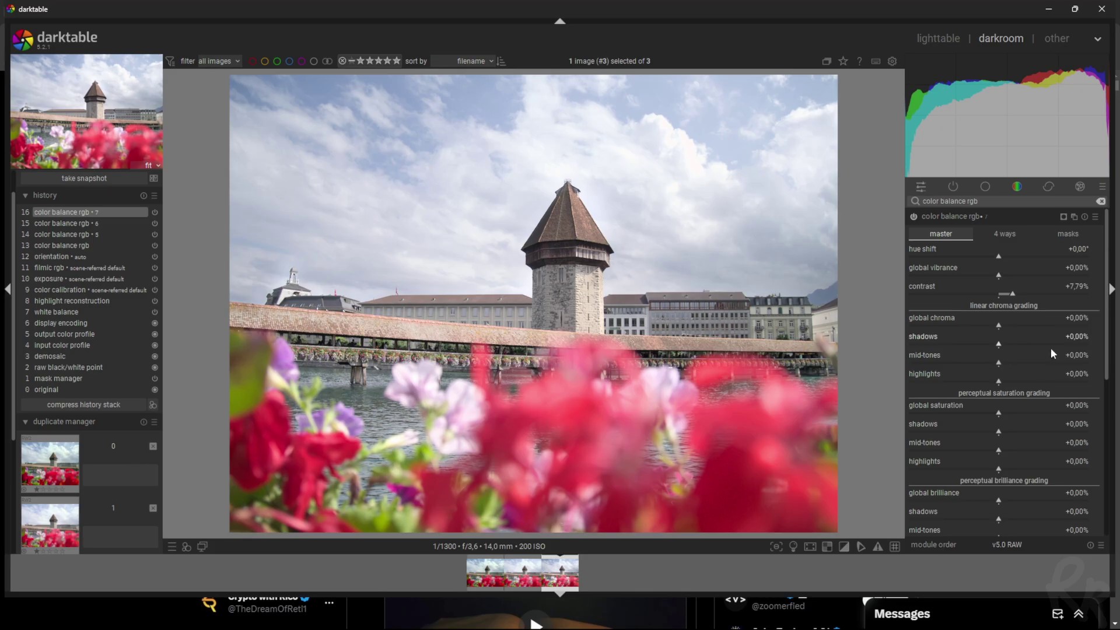
pyautogui.scroll(-2, 1103, 349)
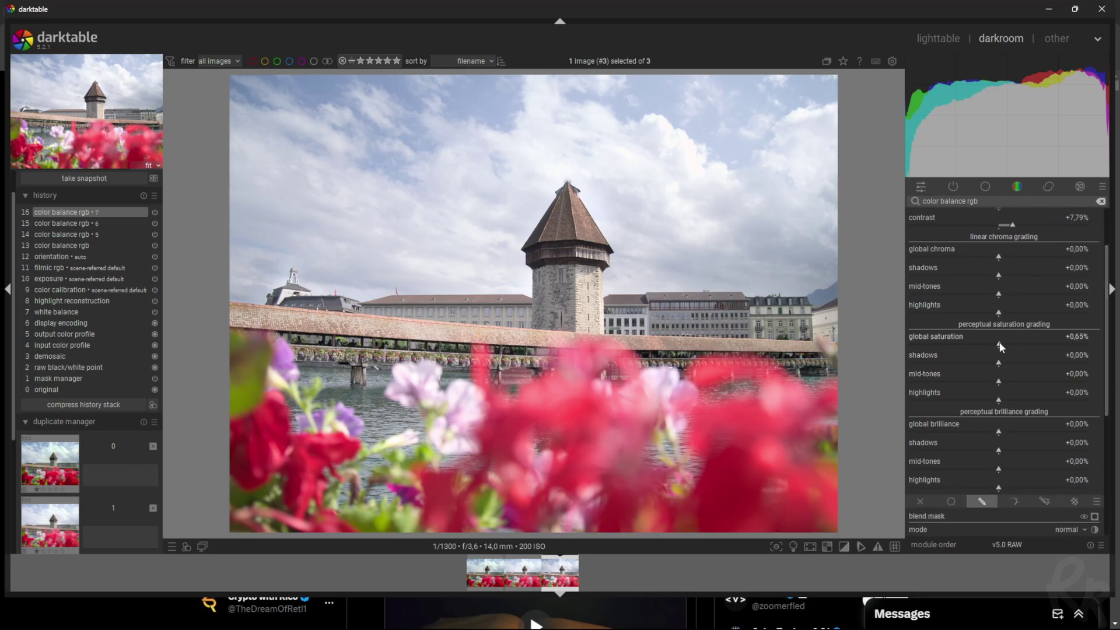
pyautogui.moveTo(999, 343); pyautogui.dragTo(1069, 363)
pyautogui.scroll(2, 1104, 316)
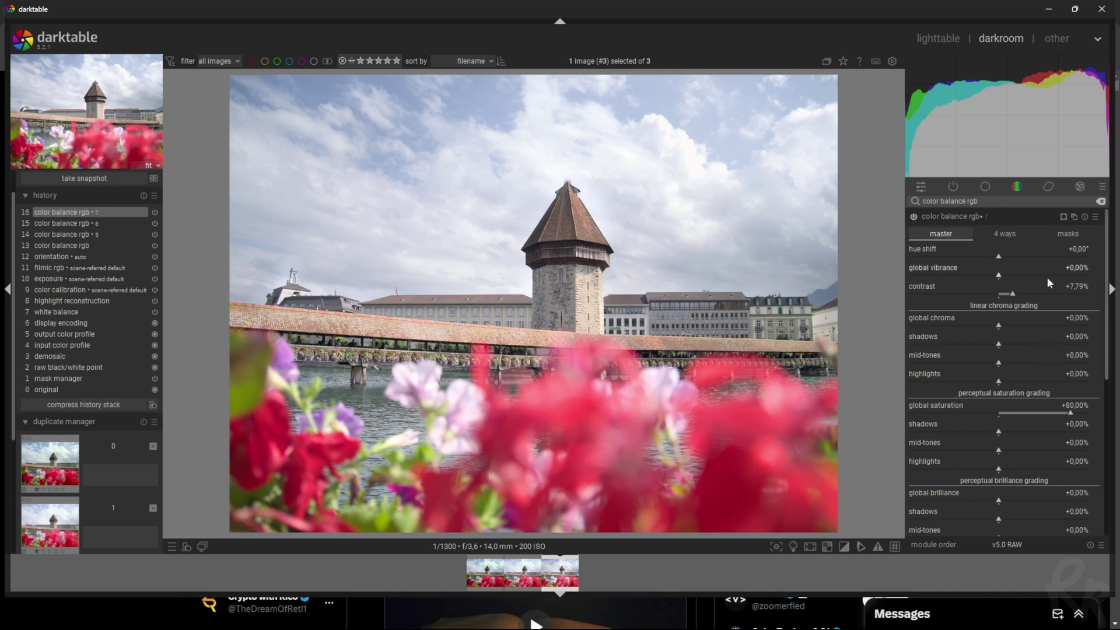
pyautogui.moveTo(996, 277)
pyautogui.mouseDown()
pyautogui.moveTo(1024, 273)
pyautogui.moveTo(1011, 279)
pyautogui.mouseUp()
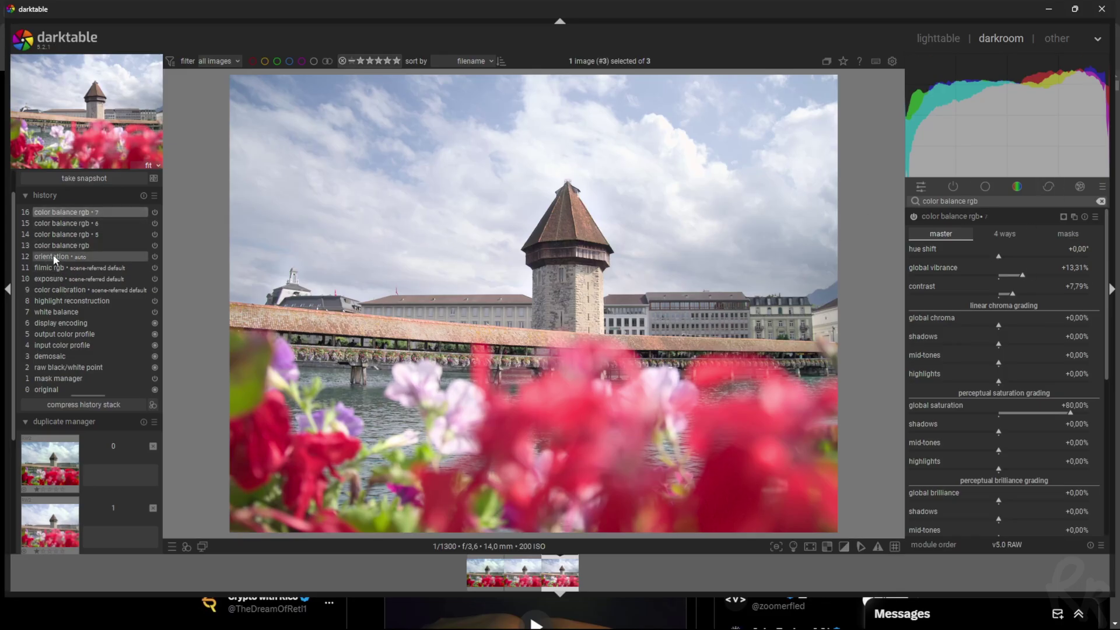
# Step: Snapshot the finished edit and compare it split-screen against history step 12 (orientation)
pyautogui.click(74, 177)
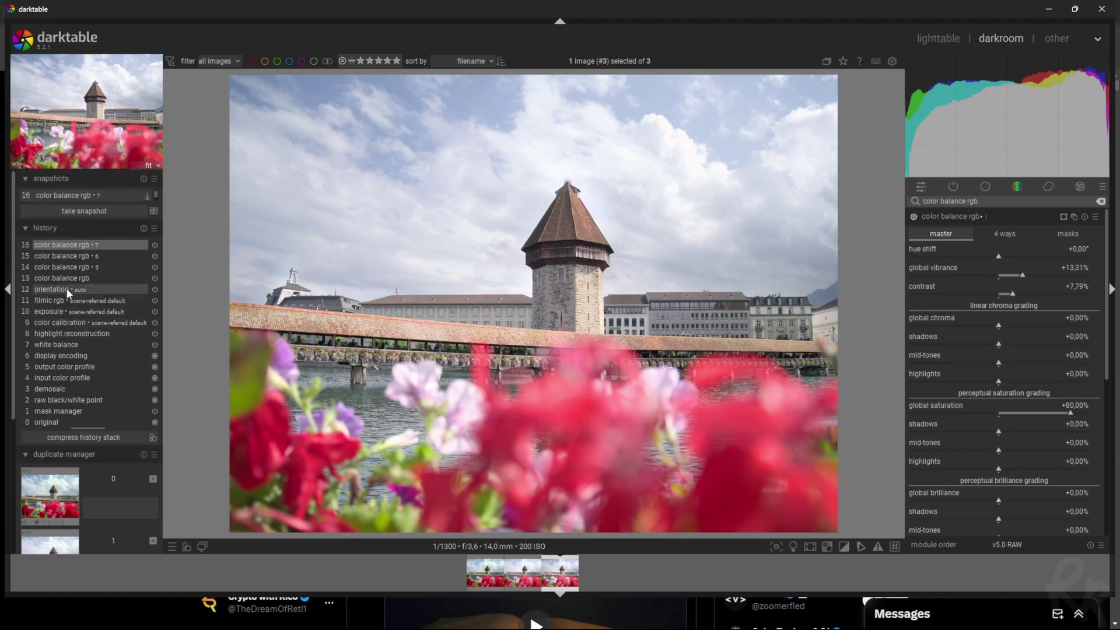
pyautogui.click(68, 287)
pyautogui.click(81, 197)
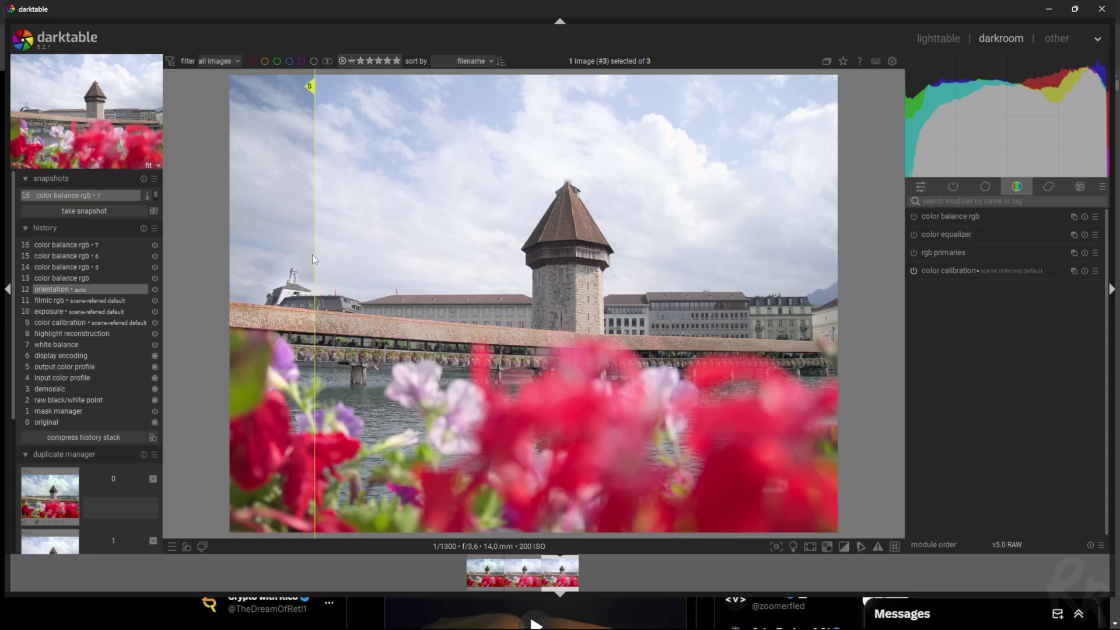
pyautogui.moveTo(312, 254)
pyautogui.mouseDown()
pyautogui.moveTo(320, 264)
pyautogui.moveTo(688, 274)
pyautogui.moveTo(849, 292)
pyautogui.moveTo(300, 266)
pyautogui.moveTo(669, 264)
pyautogui.moveTo(853, 284)
pyautogui.moveTo(312, 264)
pyautogui.moveTo(782, 294)
pyautogui.moveTo(810, 302)
pyautogui.moveTo(334, 275)
pyautogui.moveTo(816, 316)
pyautogui.moveTo(660, 309)
pyautogui.mouseUp()
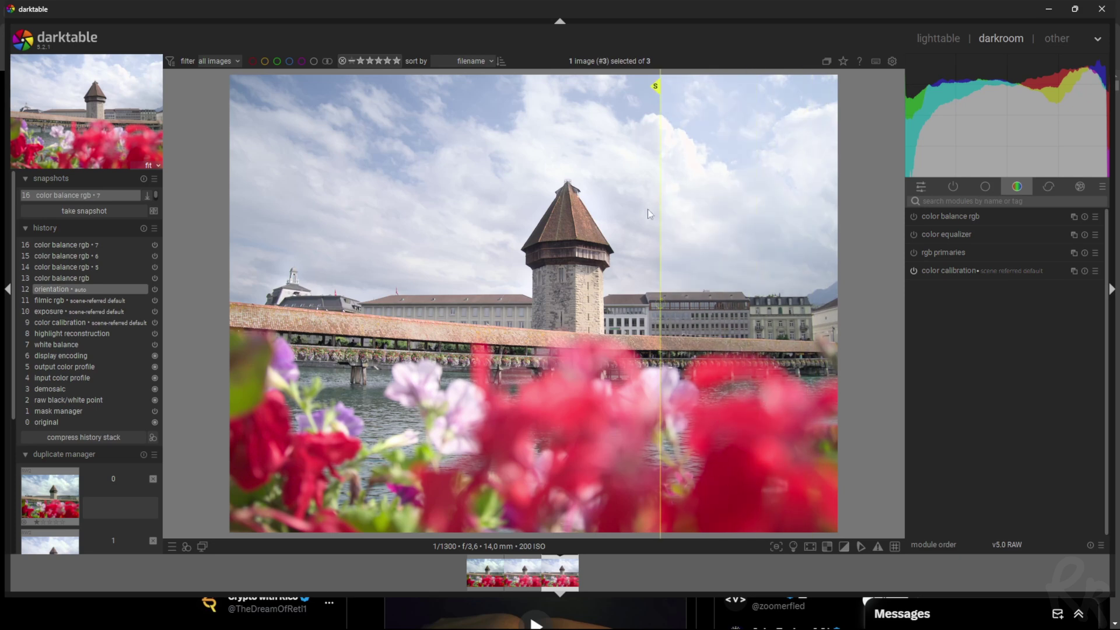
# Step: Slide the snapshot split line to the photo's right edge and sweep it back
pyautogui.moveTo(660, 240); pyautogui.dragTo(837, 255)
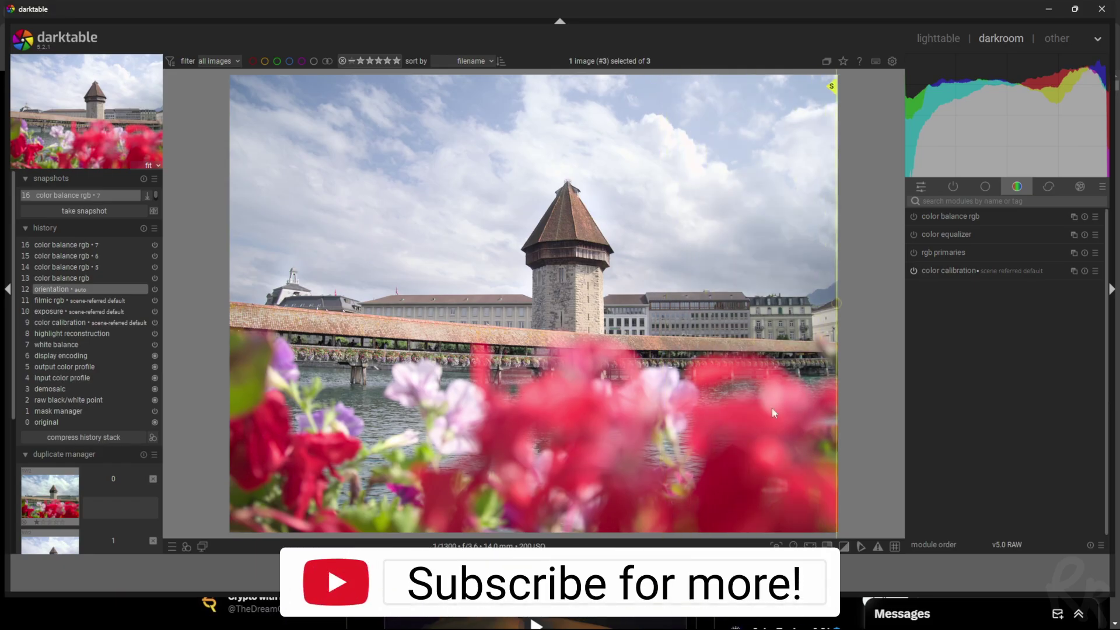
pyautogui.moveTo(835, 351); pyautogui.dragTo(839, 387)
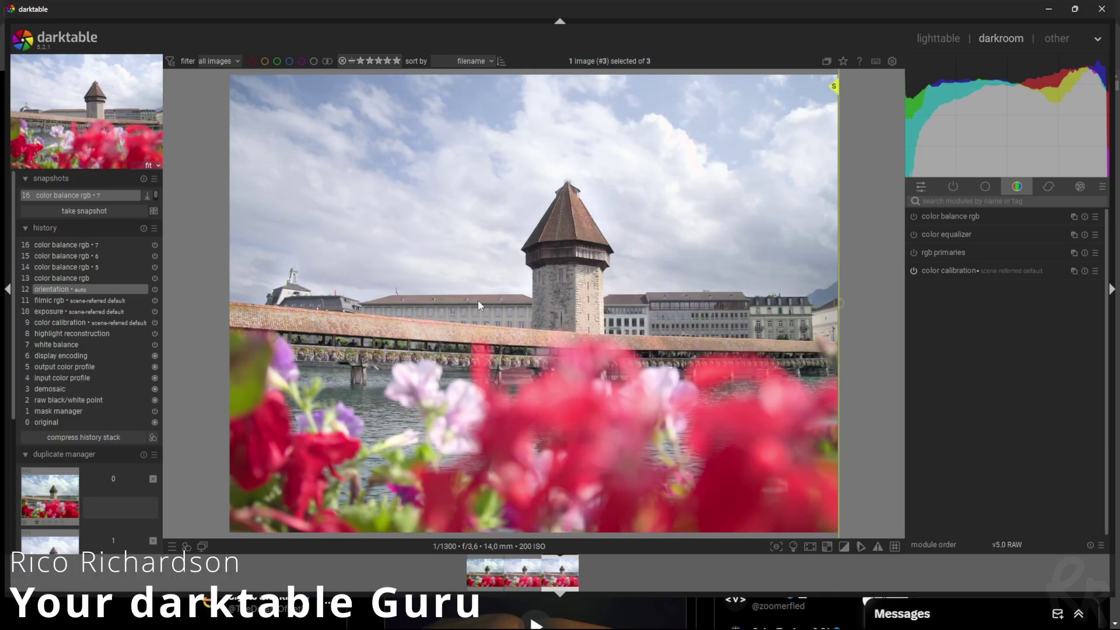